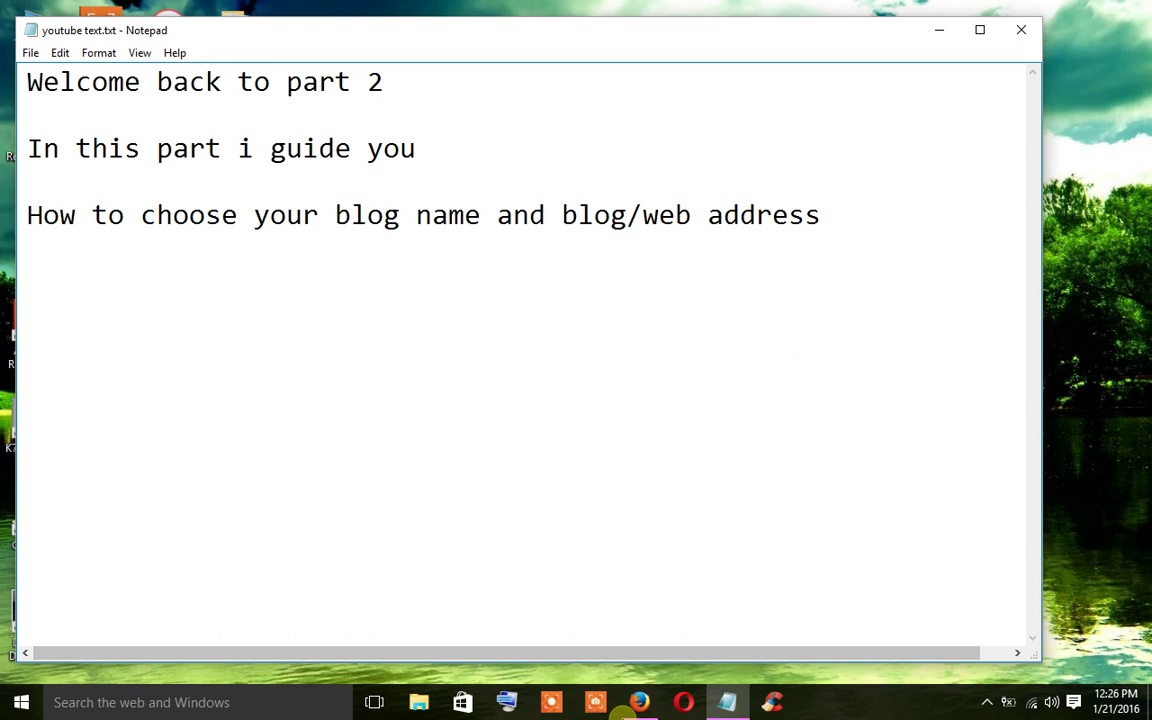
Open the Asbestosis and Asthma blog and highlight its blogspot.com address and title.
left_click(639, 702)
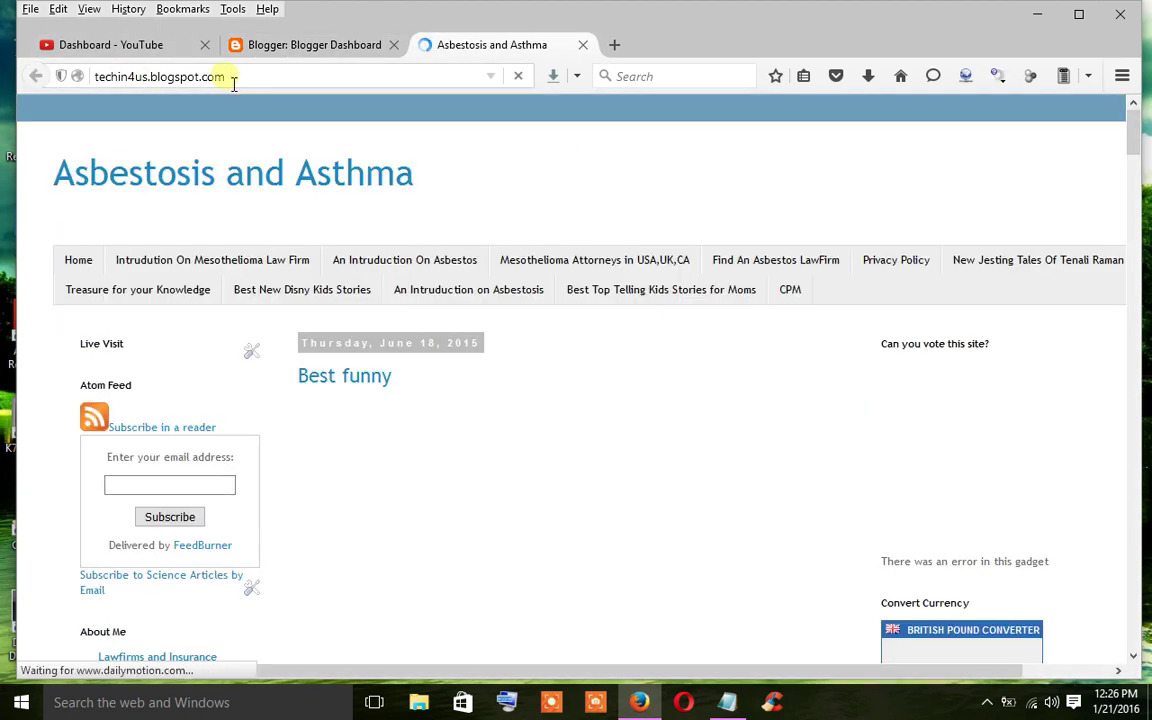
left_click_drag(228, 76, 150, 78)
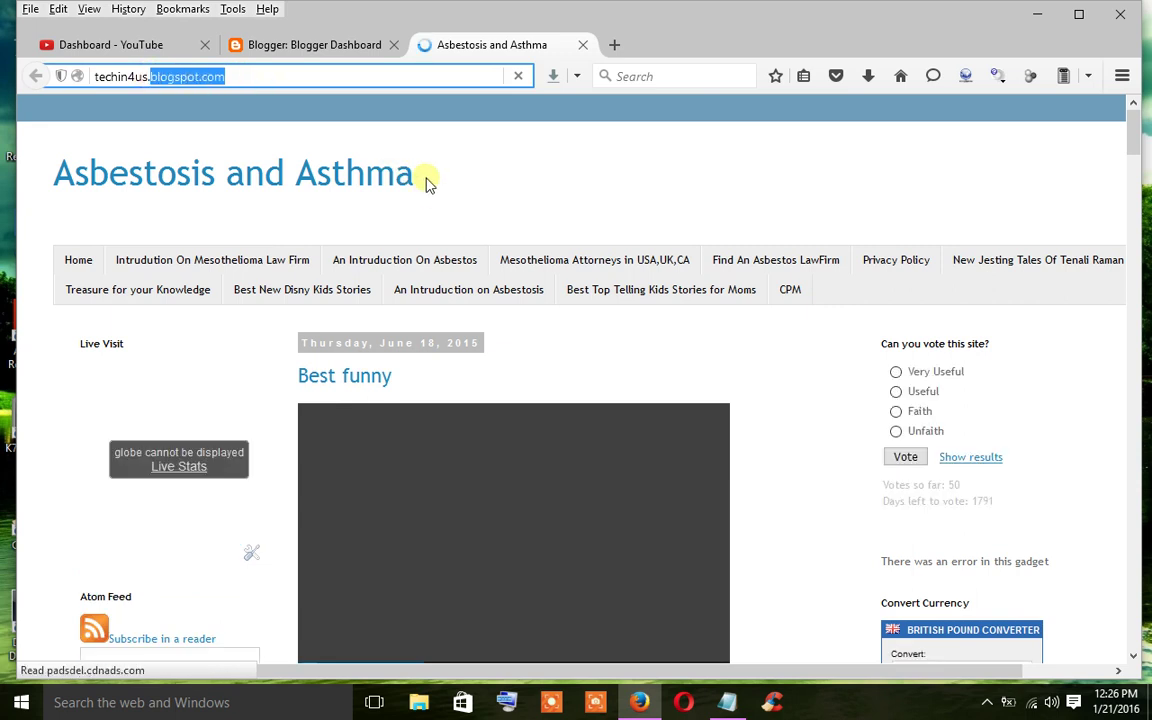
left_click_drag(429, 180, 51, 175)
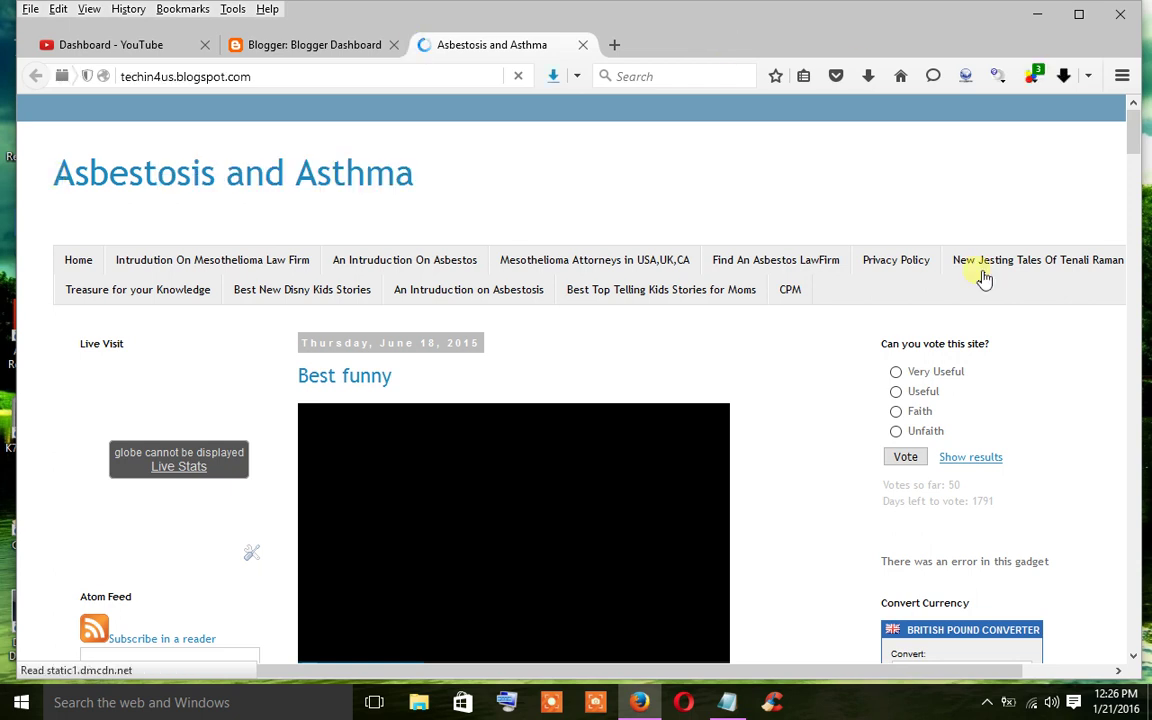
Switch to Notepad and highlight the note about choosing a blog name and address.
key("alt+Tab")
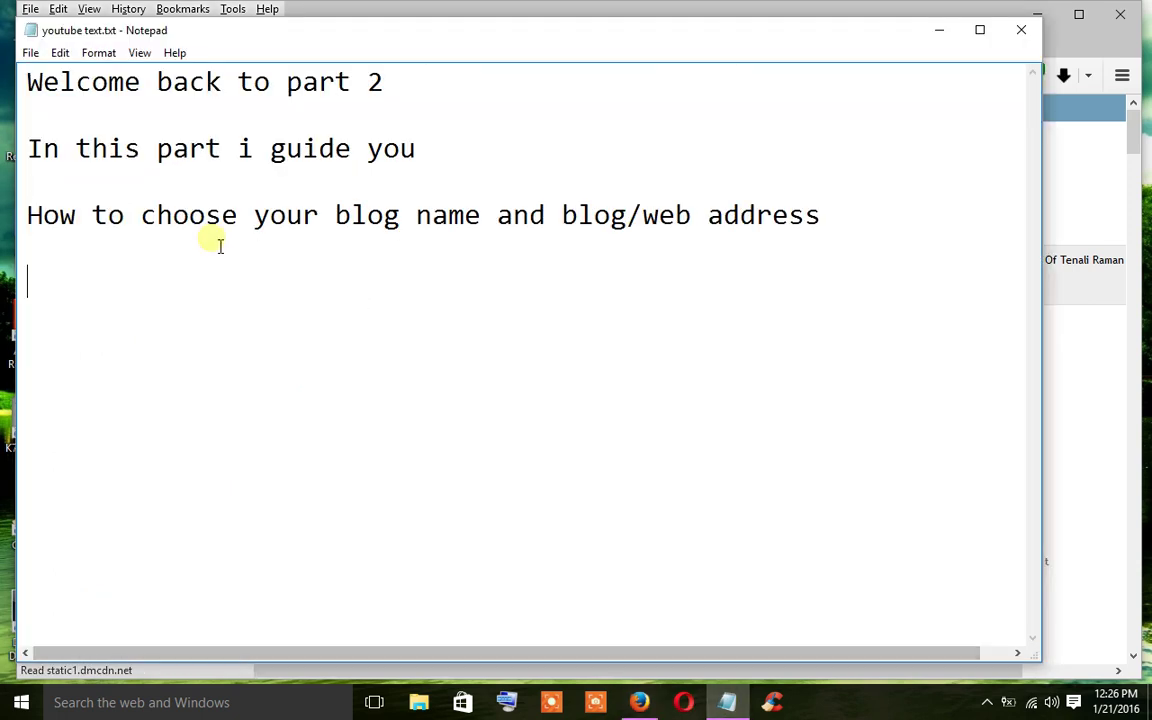
left_click_drag(189, 218, 569, 323)
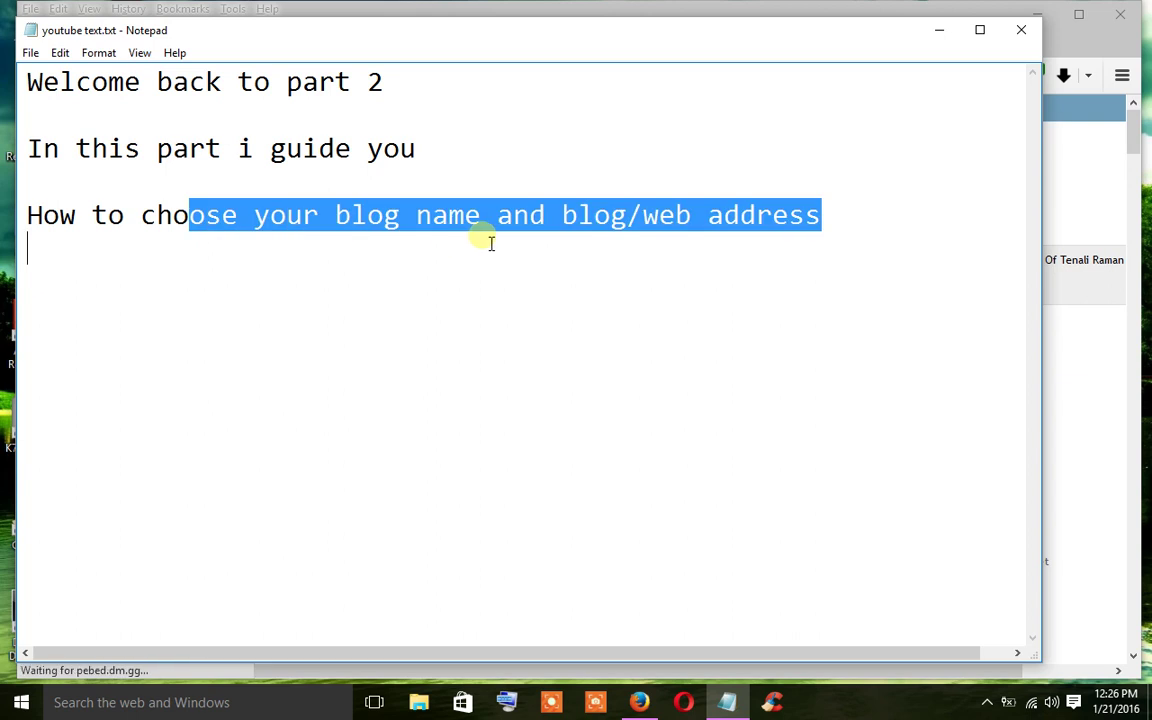
left_click(570, 324)
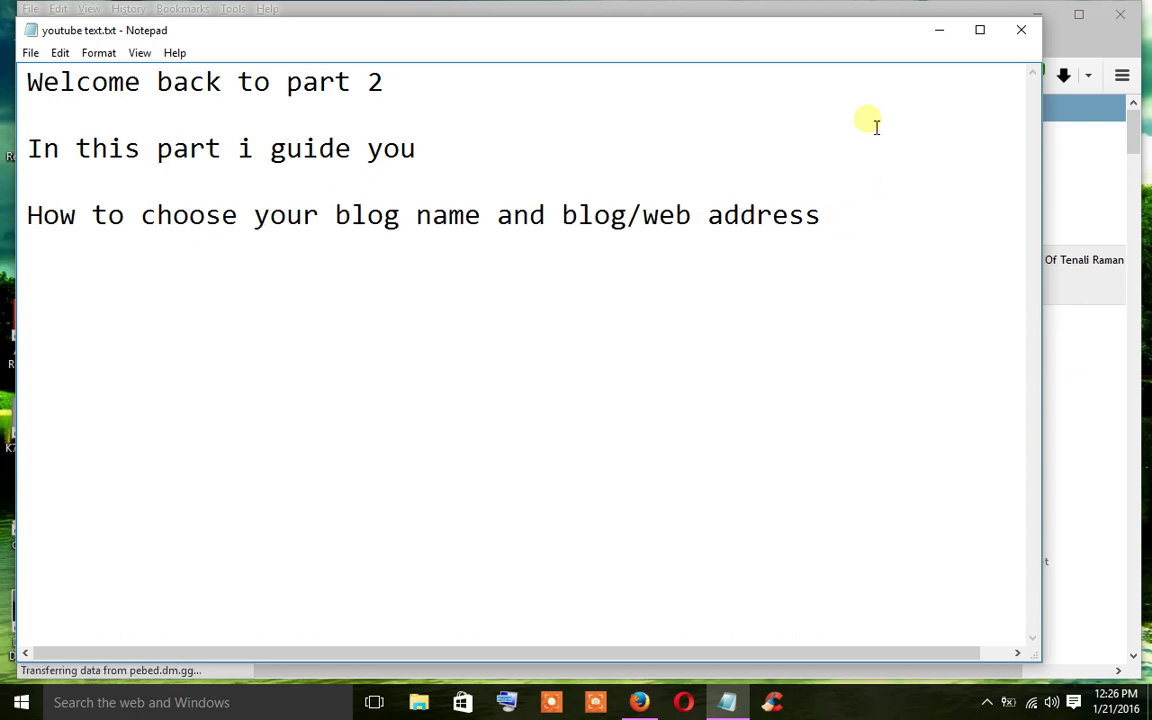
left_click(940, 38)
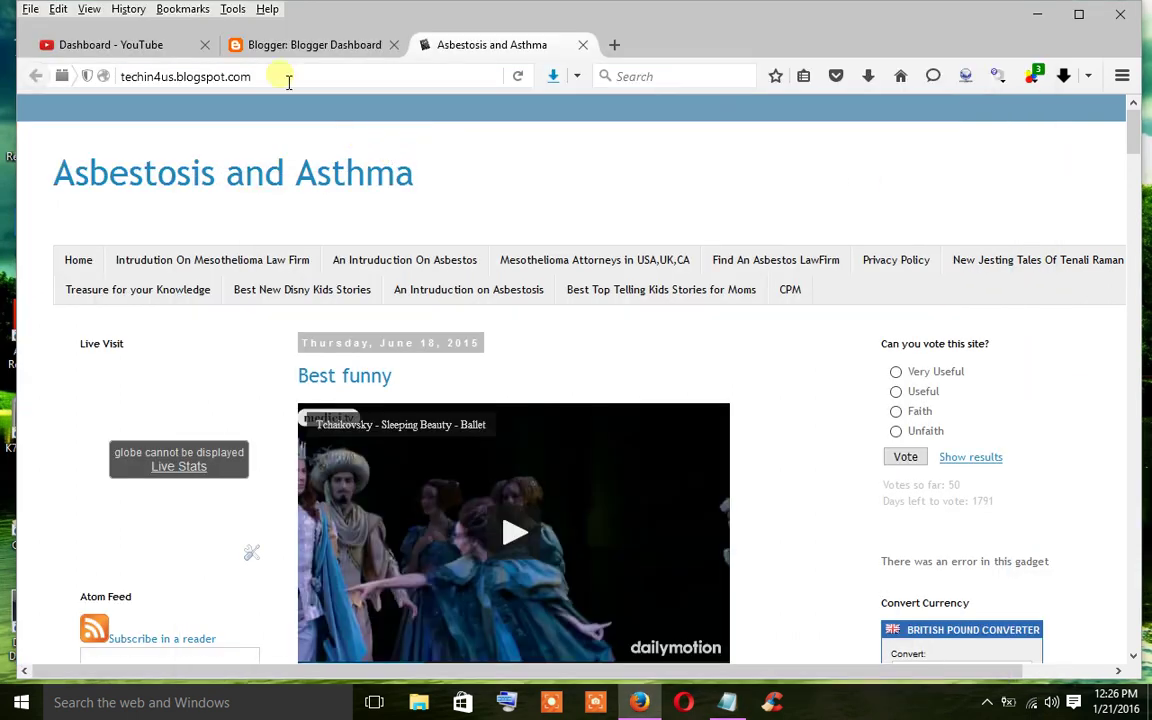
left_click_drag(252, 77, 198, 77)
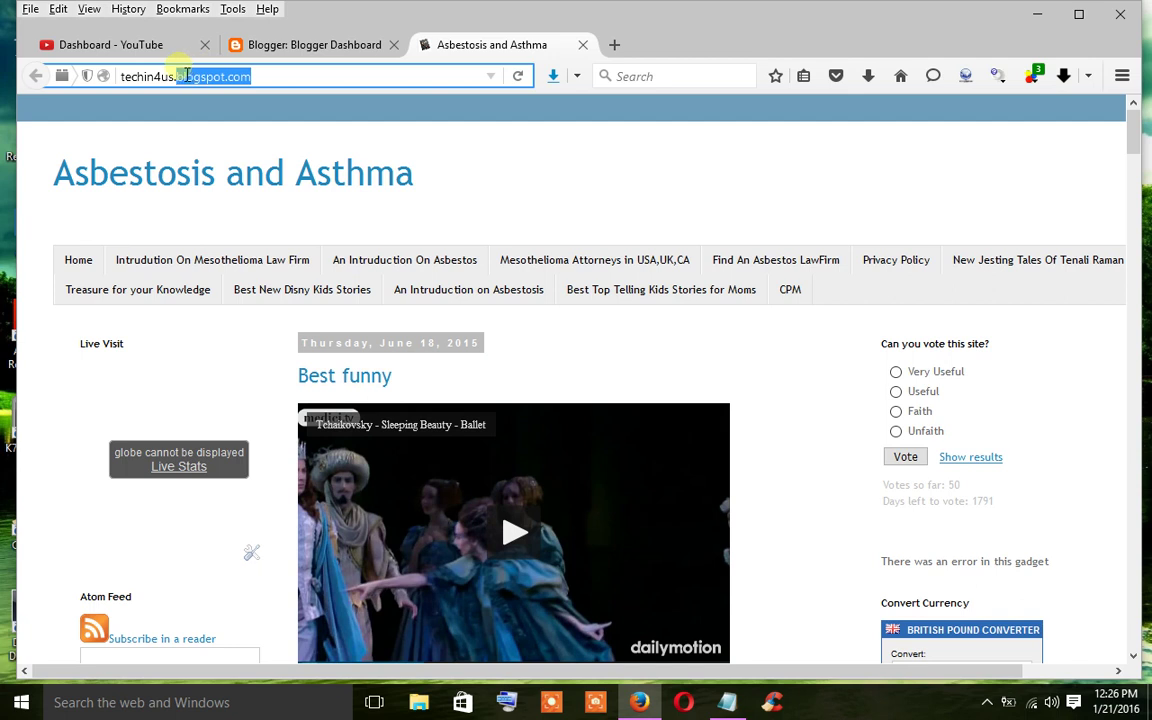
left_click_drag(440, 180, 55, 189)
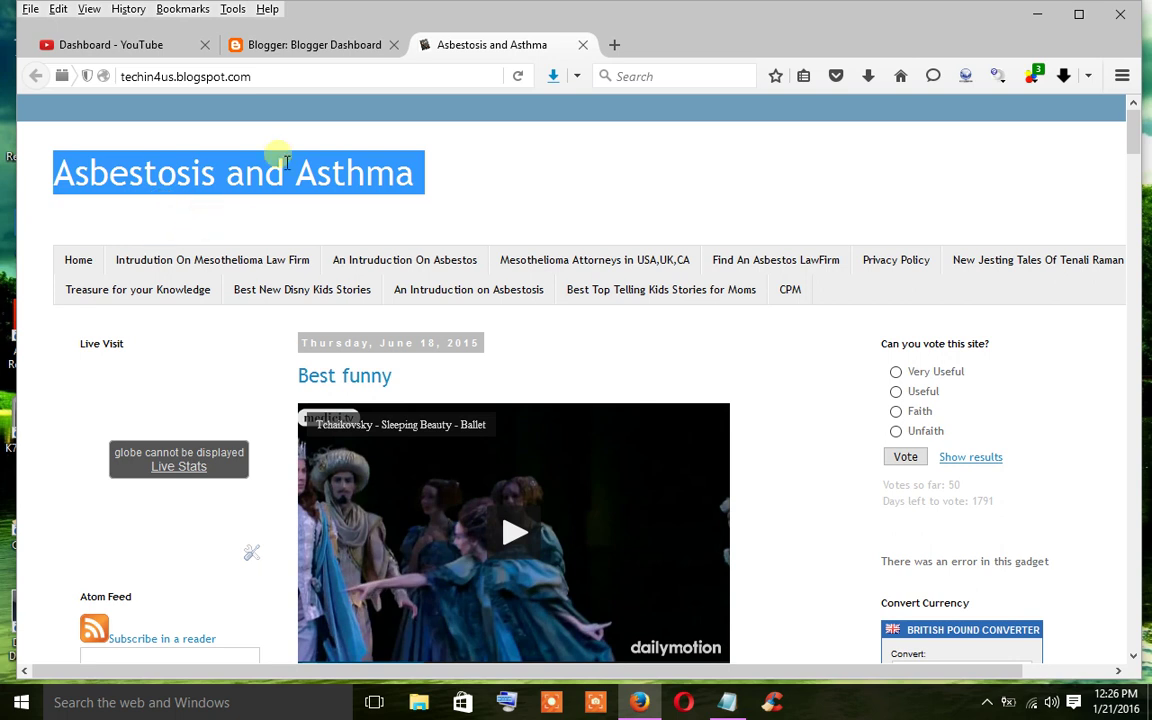
left_click(284, 80)
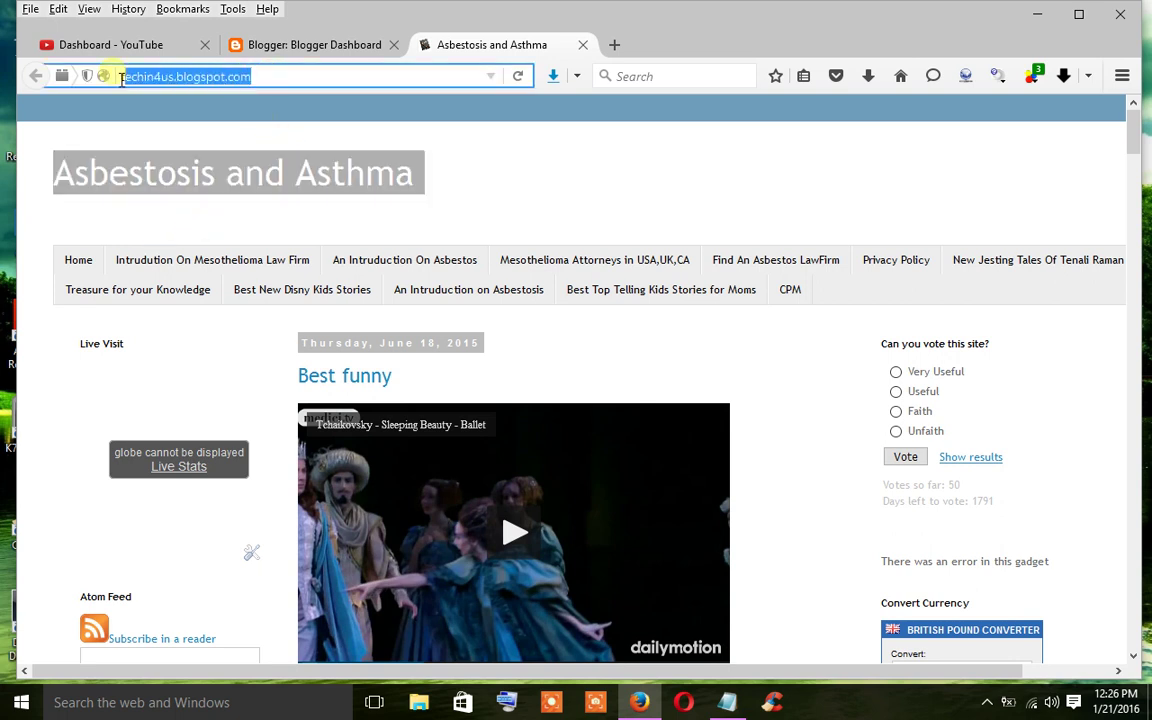
left_click(535, 200)
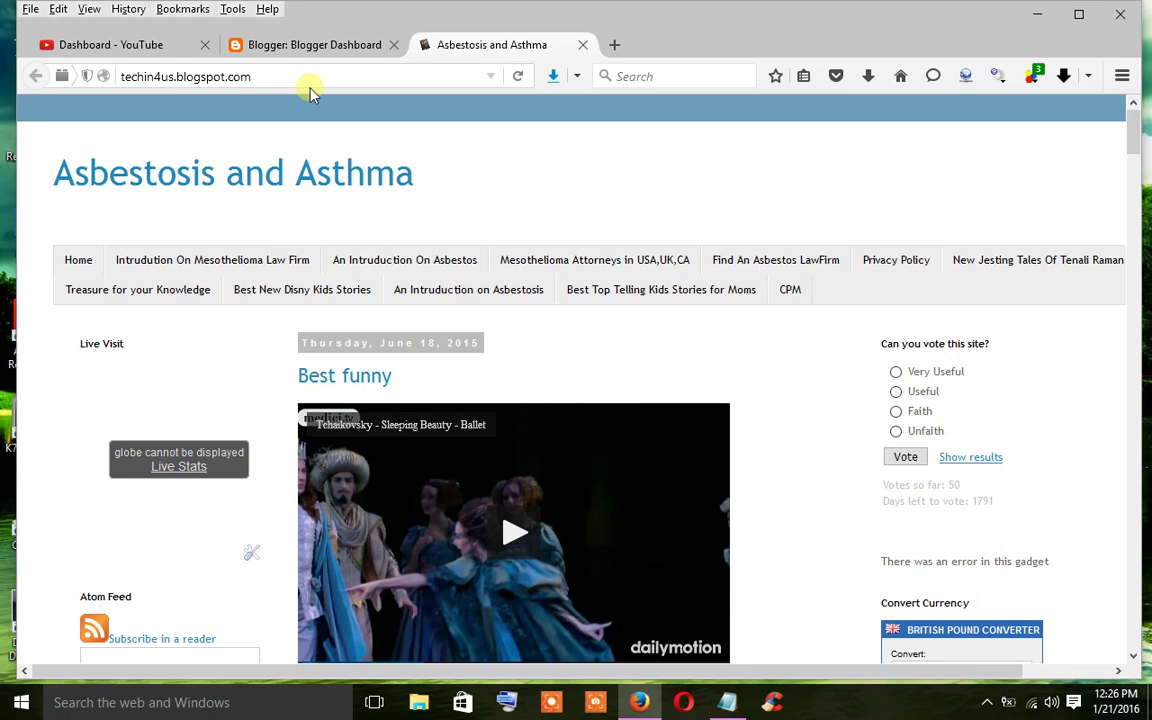
scroll(516, 335, "down", 1)
scroll(525, 419, "down", 2)
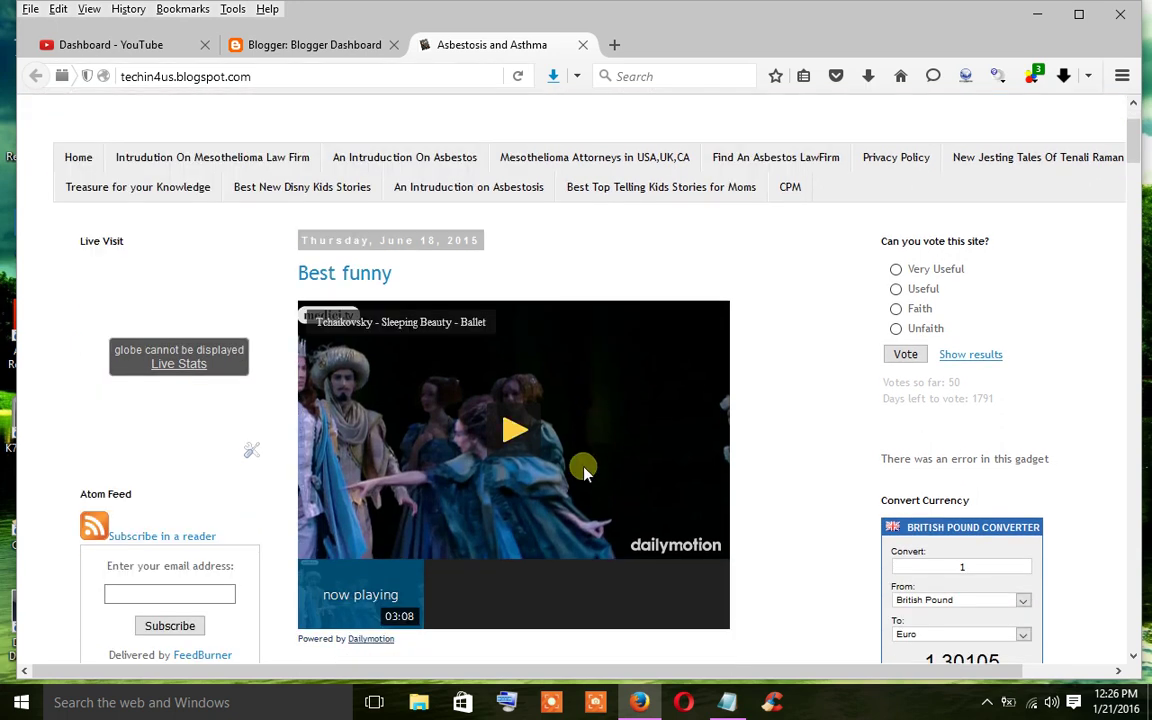
scroll(513, 404, "down", 2)
scroll(513, 404, "down", 3)
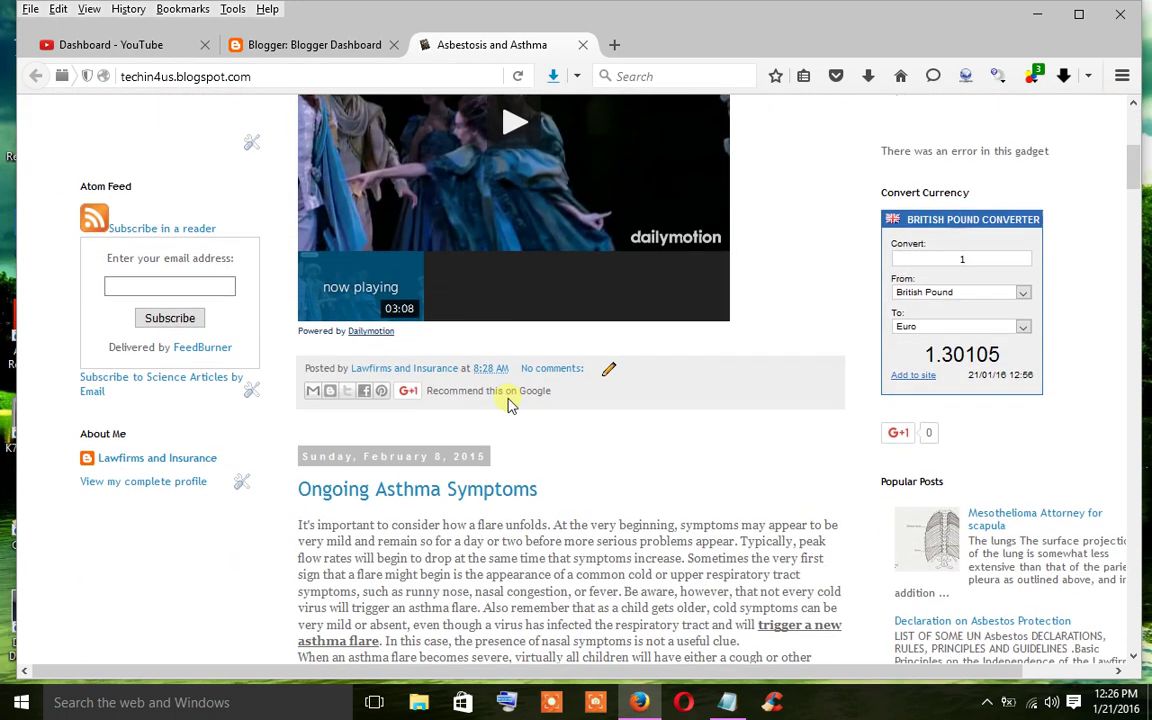
scroll(510, 415, "down", 1)
scroll(510, 415, "down", 3)
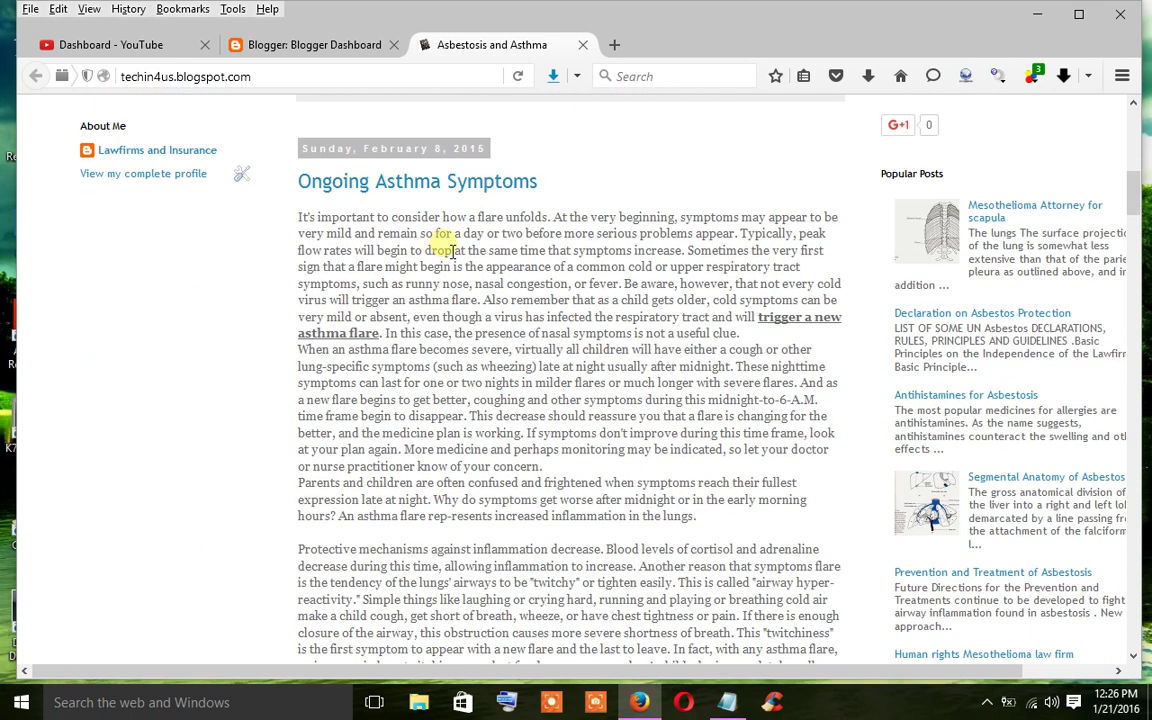
scroll(575, 337, "down", 1)
scroll(575, 337, "down", 2)
scroll(575, 337, "down", 1)
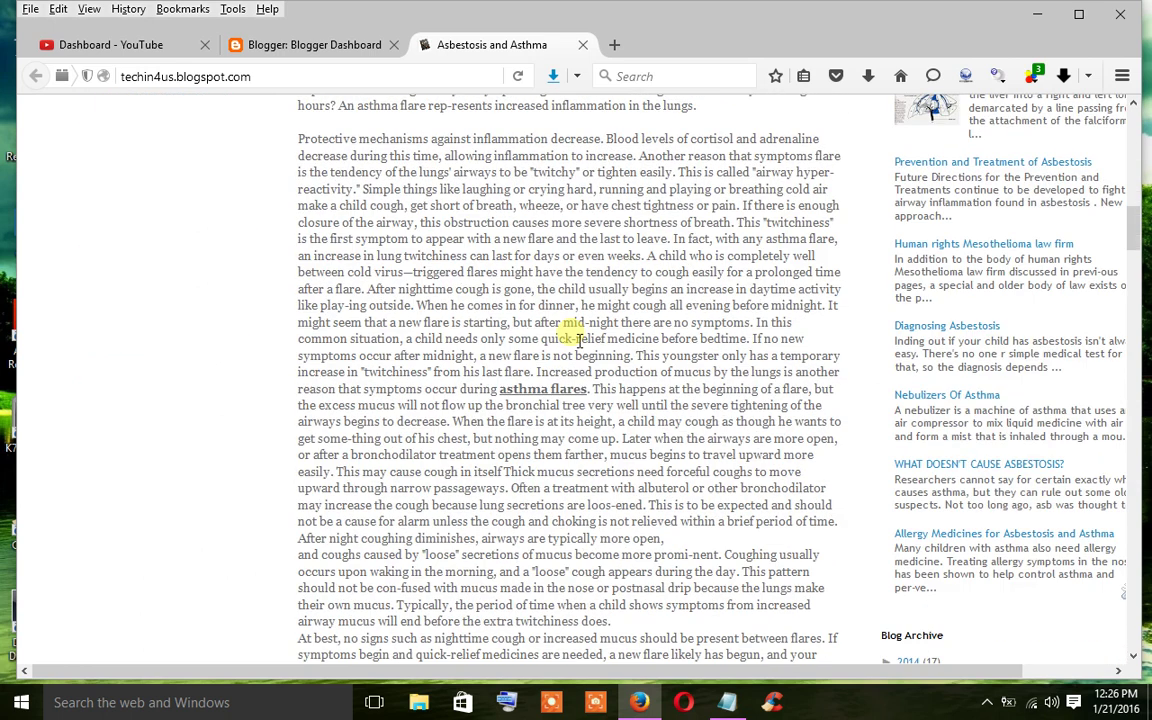
scroll(575, 337, "down", 1)
scroll(575, 338, "down", 1)
scroll(575, 337, "down", 2)
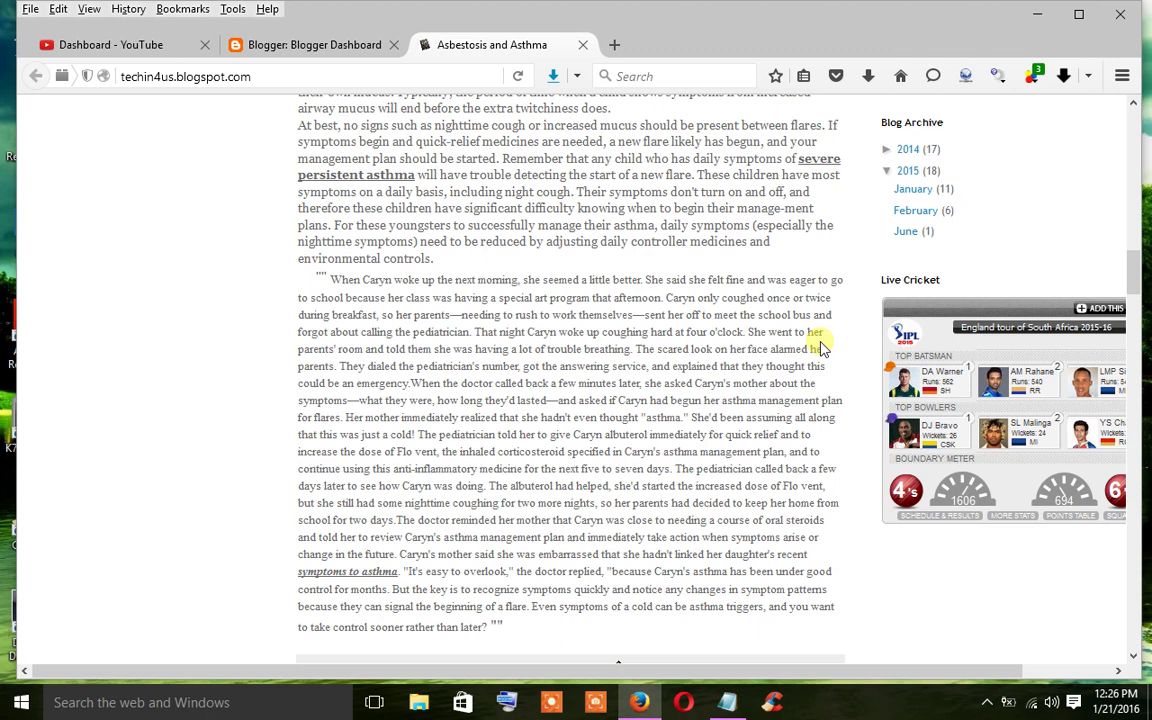
scroll(609, 329, "down", 3)
scroll(560, 330, "down", 3)
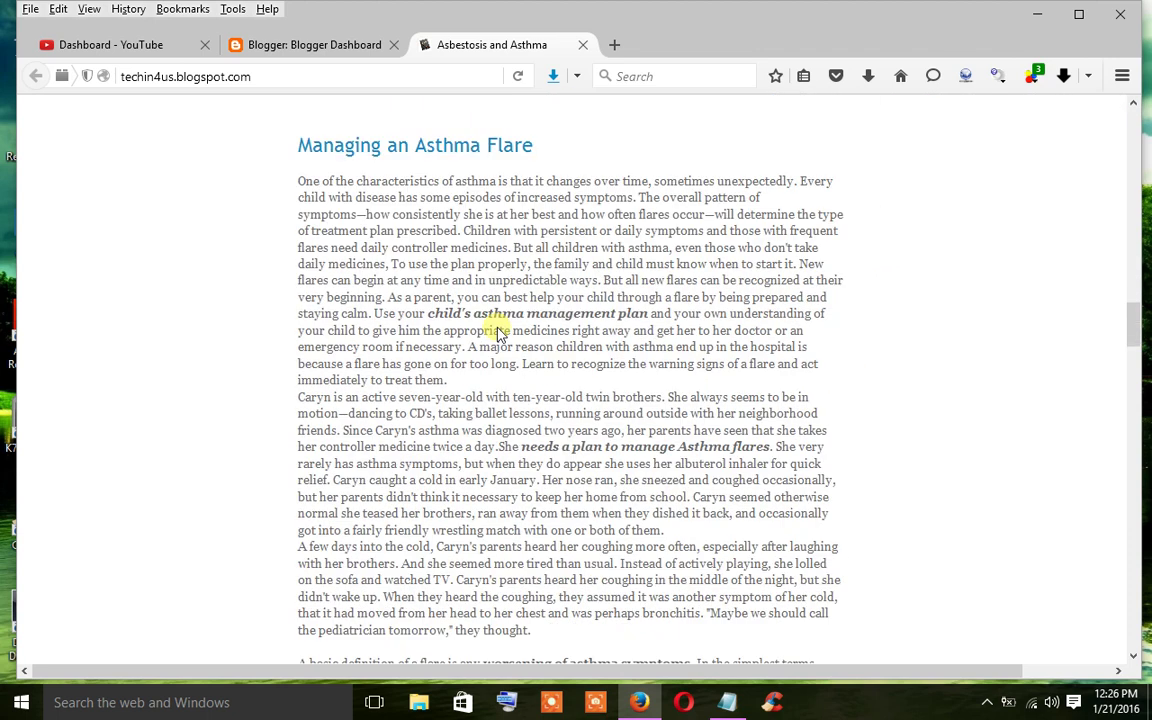
scroll(506, 332, "down", 4)
scroll(490, 340, "down", 3)
scroll(480, 420, "down", 3)
scroll(476, 456, "down", 3)
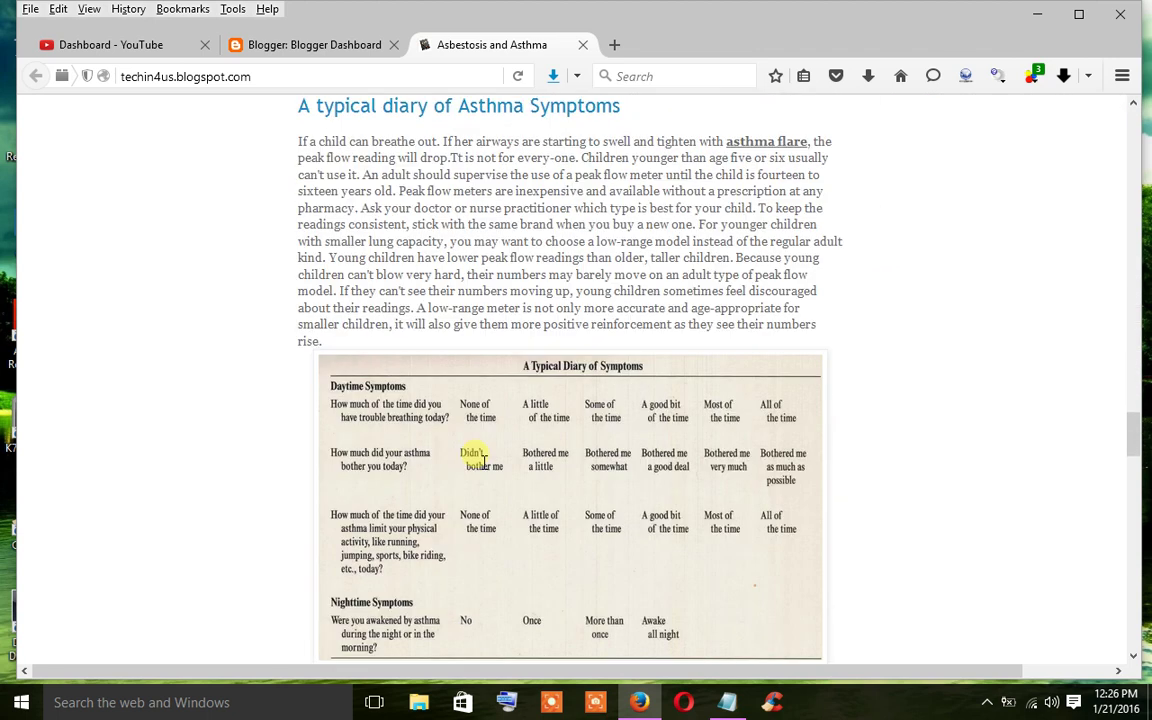
scroll(478, 400, "down", 3)
scroll(476, 460, "down", 3)
scroll(476, 460, "down", 3)
scroll(514, 501, "down", 5)
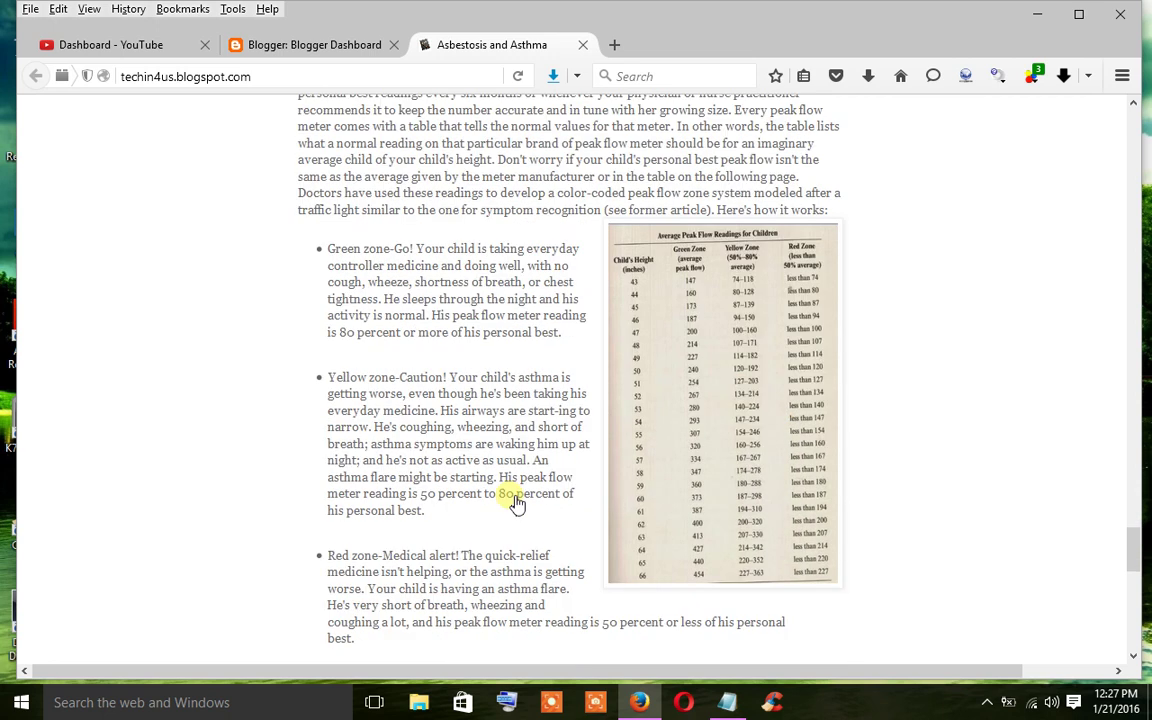
scroll(576, 435, "down", 5)
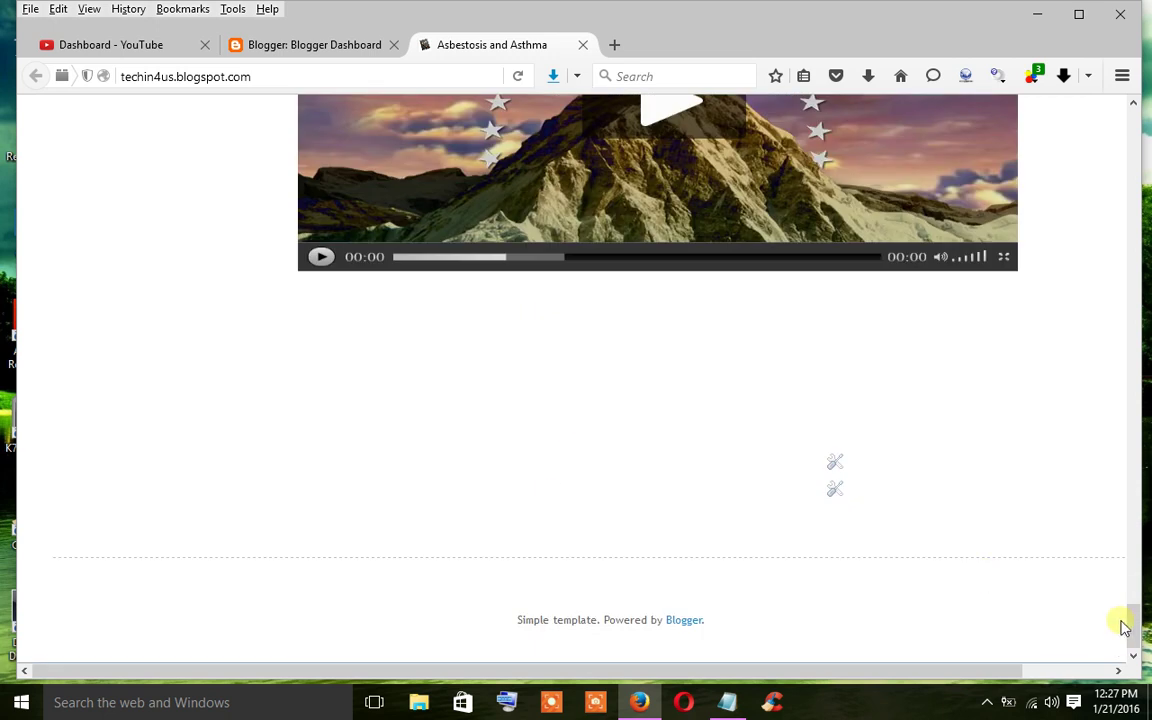
left_click_drag(1130, 612, 1050, 145)
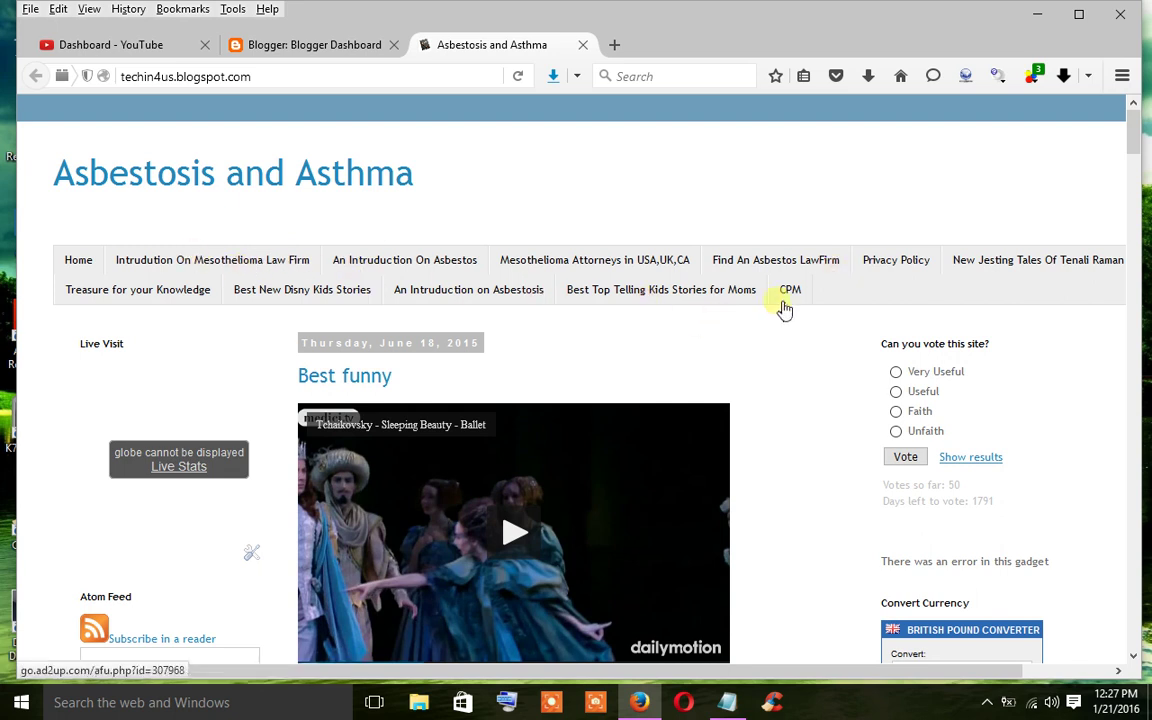
Scroll through the Asbestosis and Asthma blog page, then close its tab.
scroll(196, 410, "down", 5)
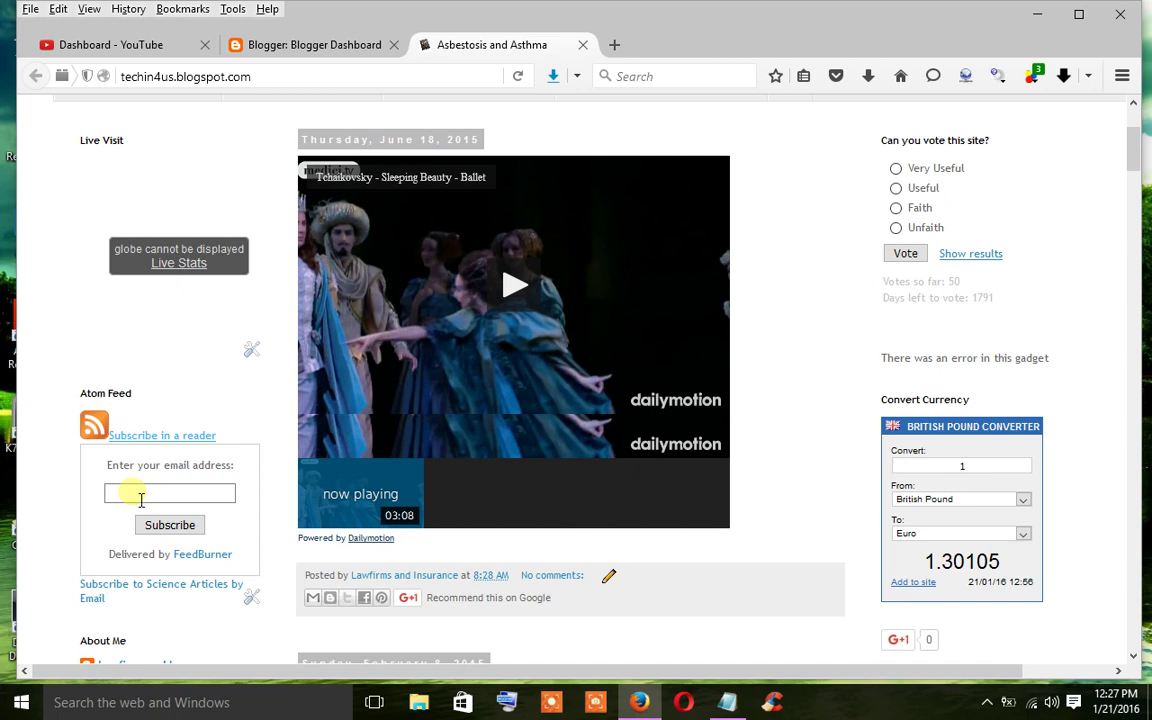
scroll(276, 545, "down", 3)
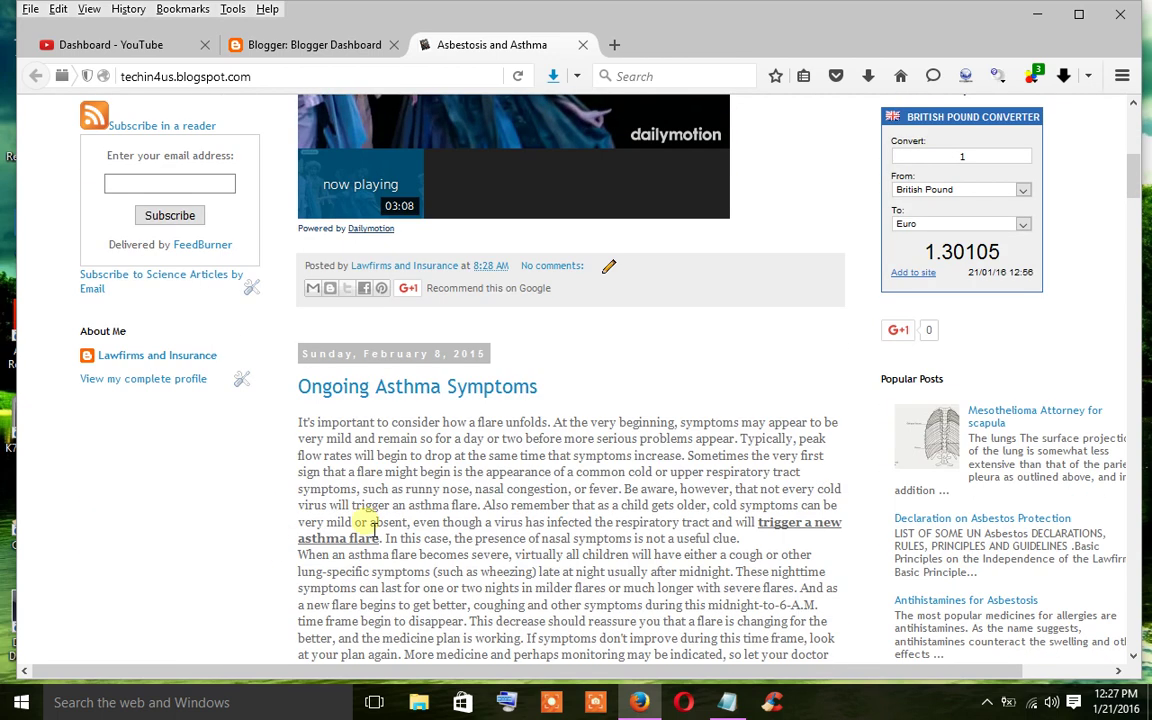
scroll(375, 527, "down", 3)
scroll(391, 525, "up", 9)
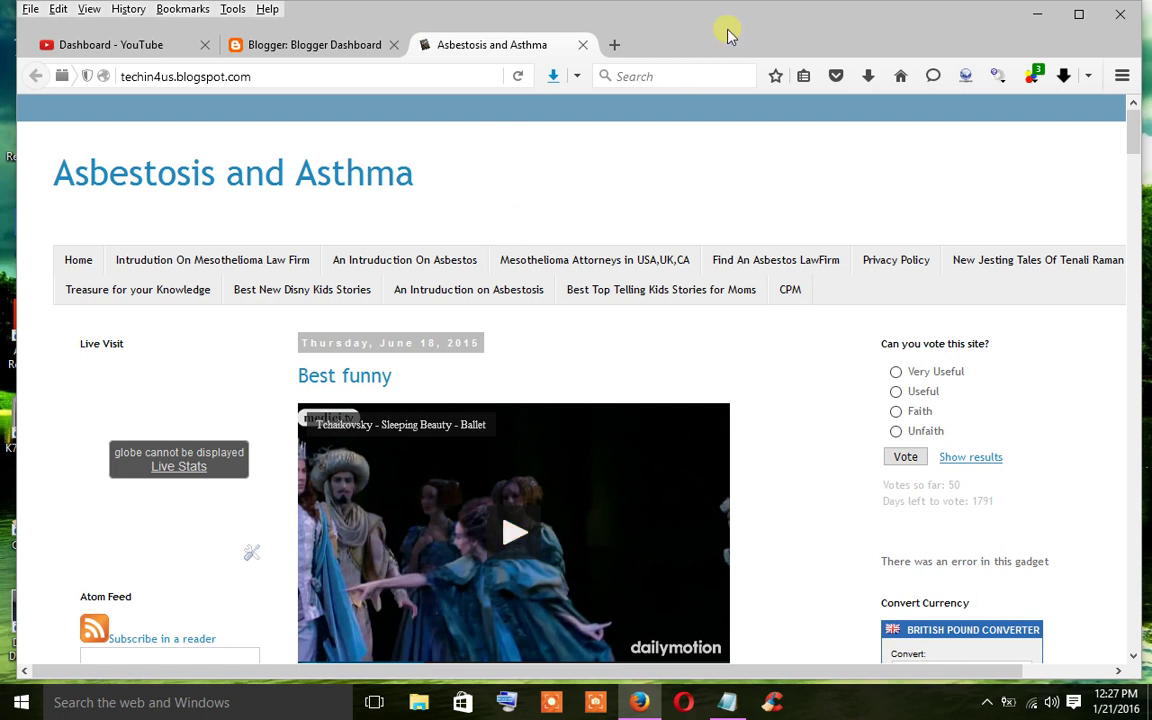
left_click(582, 44)
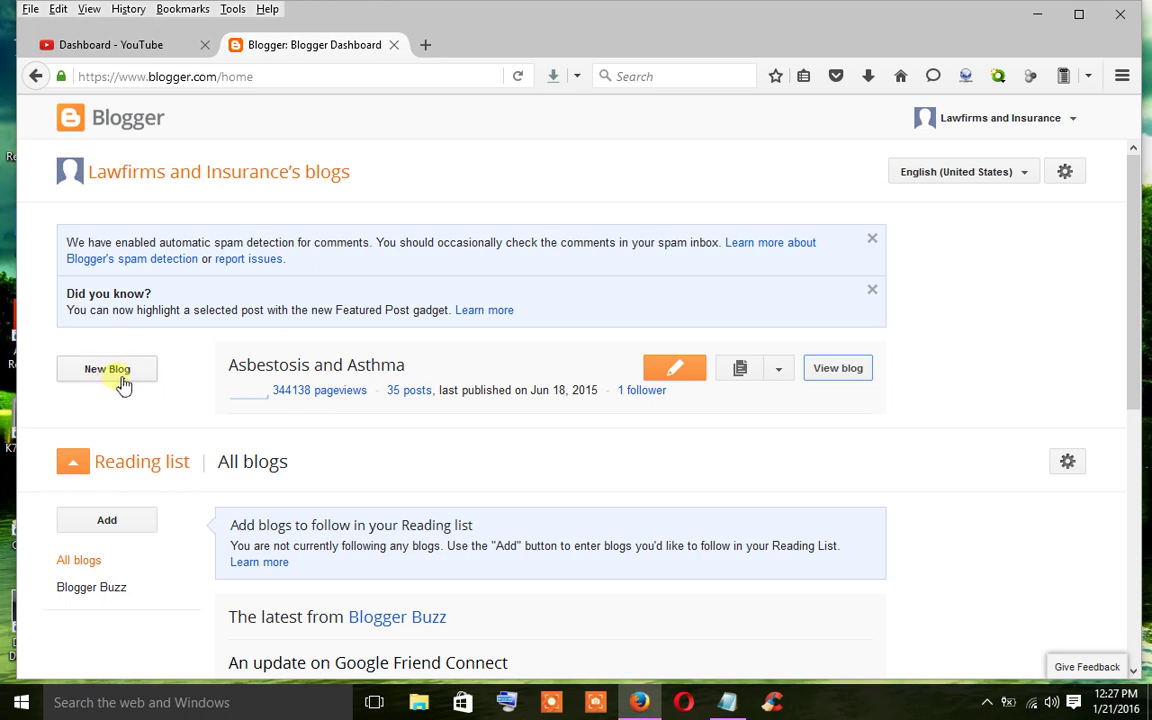
Open the Create a new blog form from the dashboard and focus its Title field.
left_click(118, 376)
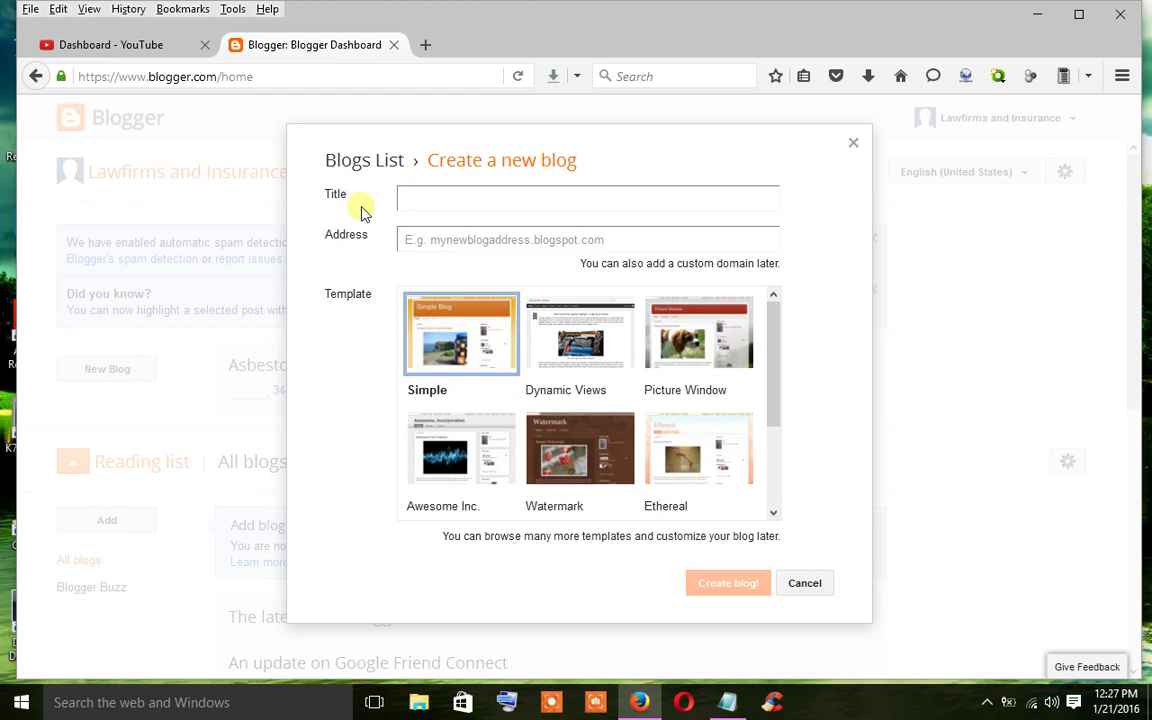
left_click_drag(318, 163, 596, 162)
left_click(489, 198)
Try the address 'ynewwebsite' with the blogspot.com suggestion, which proves unavailable.
left_click(421, 246)
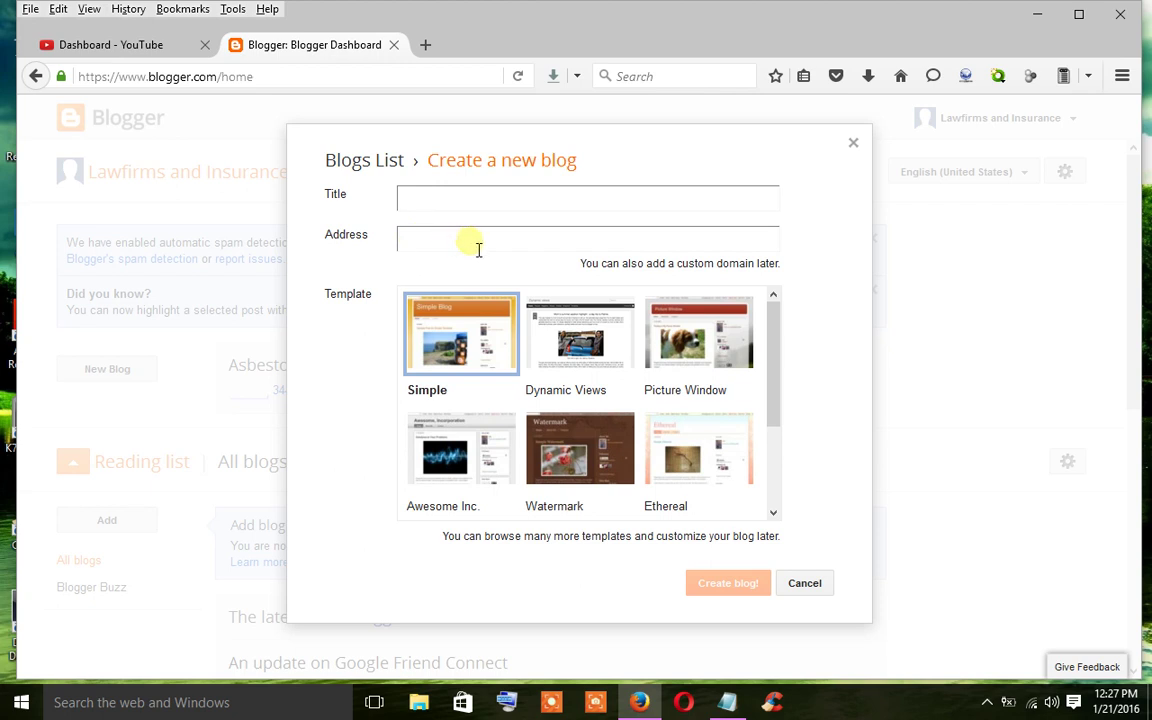
type("my")
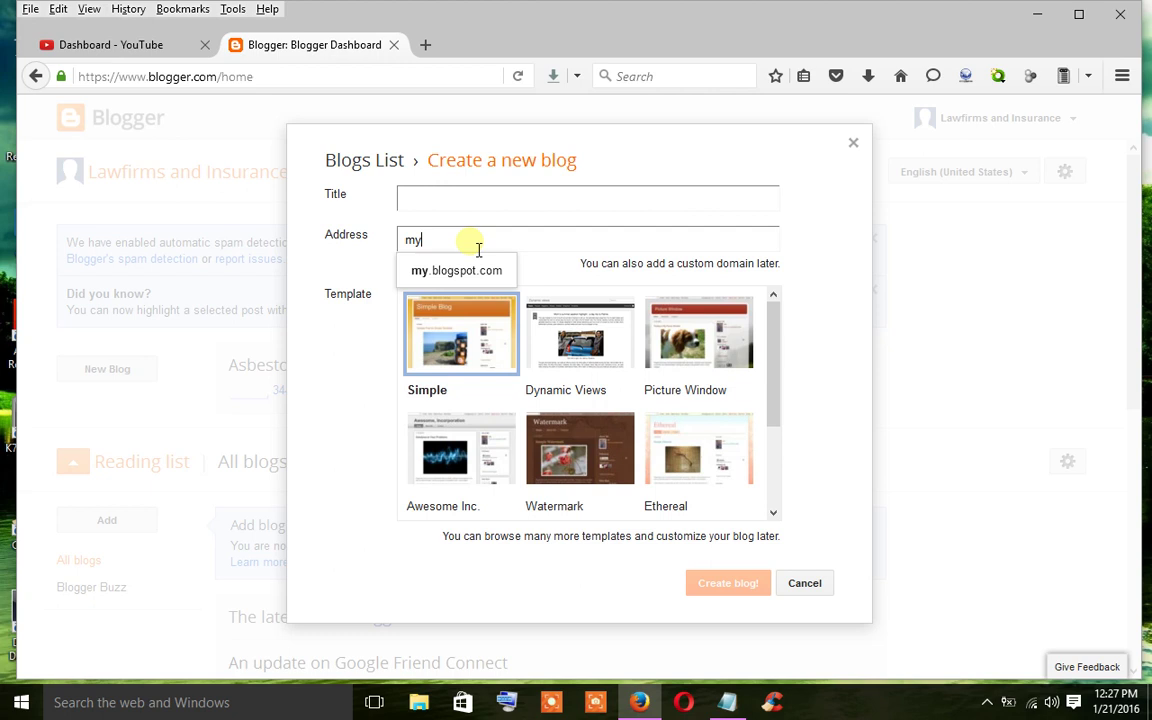
type("newwe")
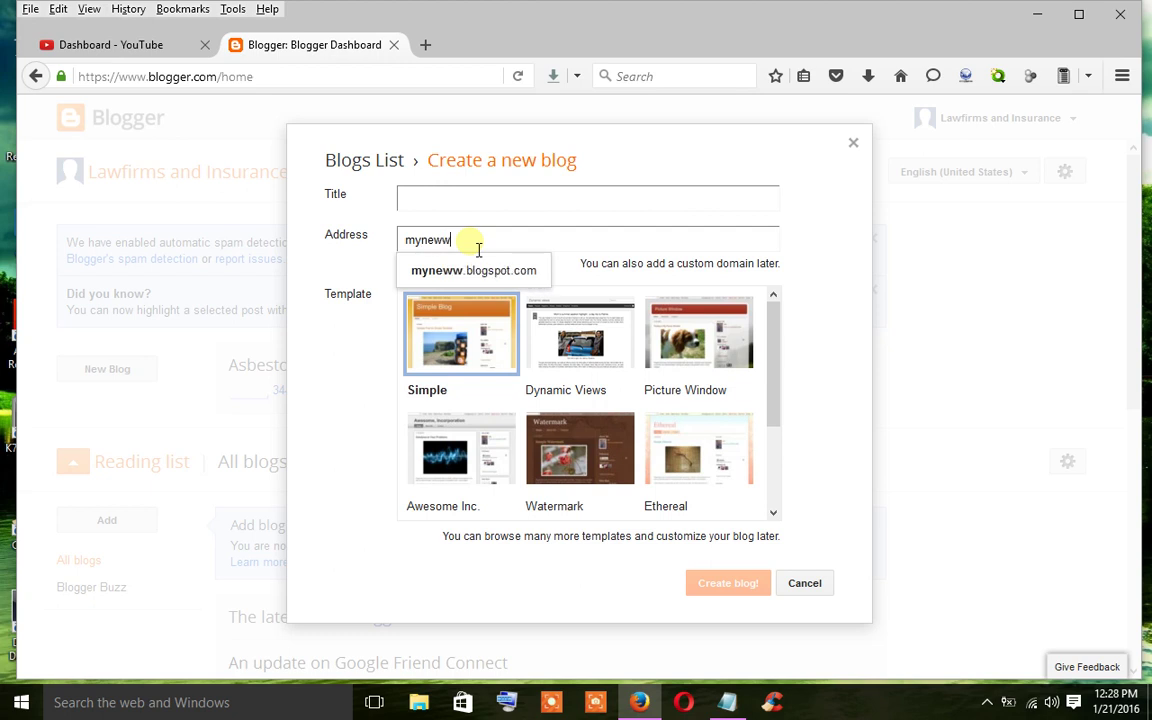
type("bsite")
left_click(577, 279)
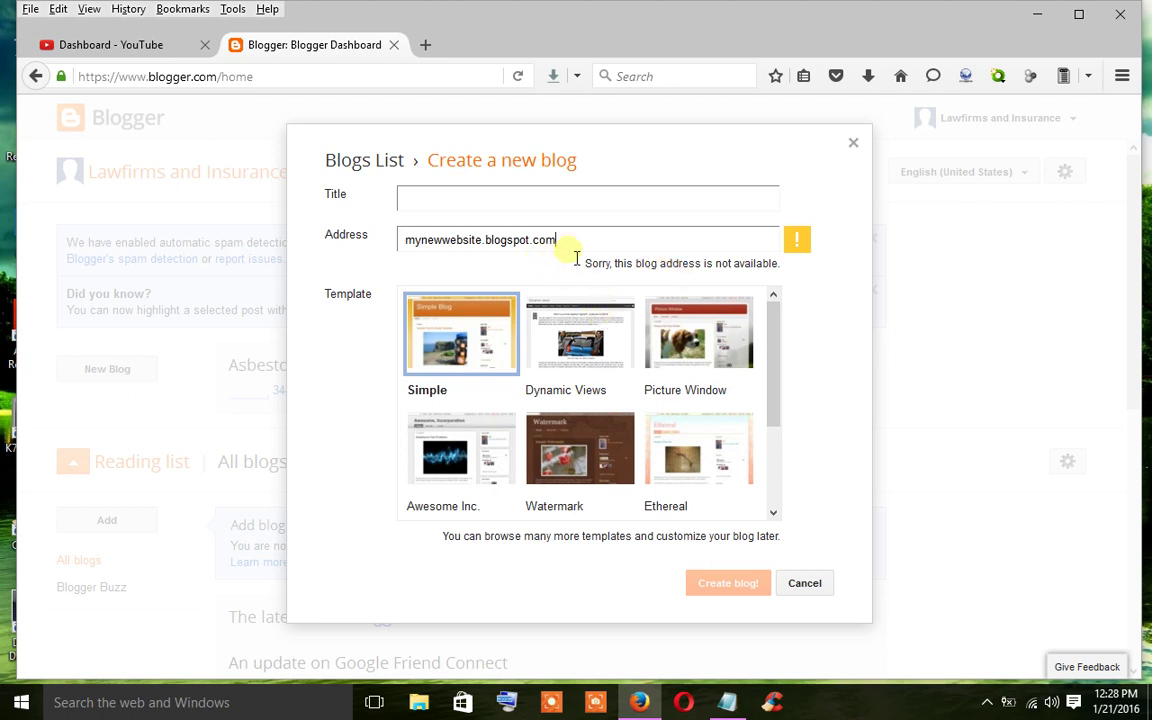
Replace the address with the available mynewarticlewebsite.blogspot.com.
left_click_drag(576, 258, 396, 254)
type("m")
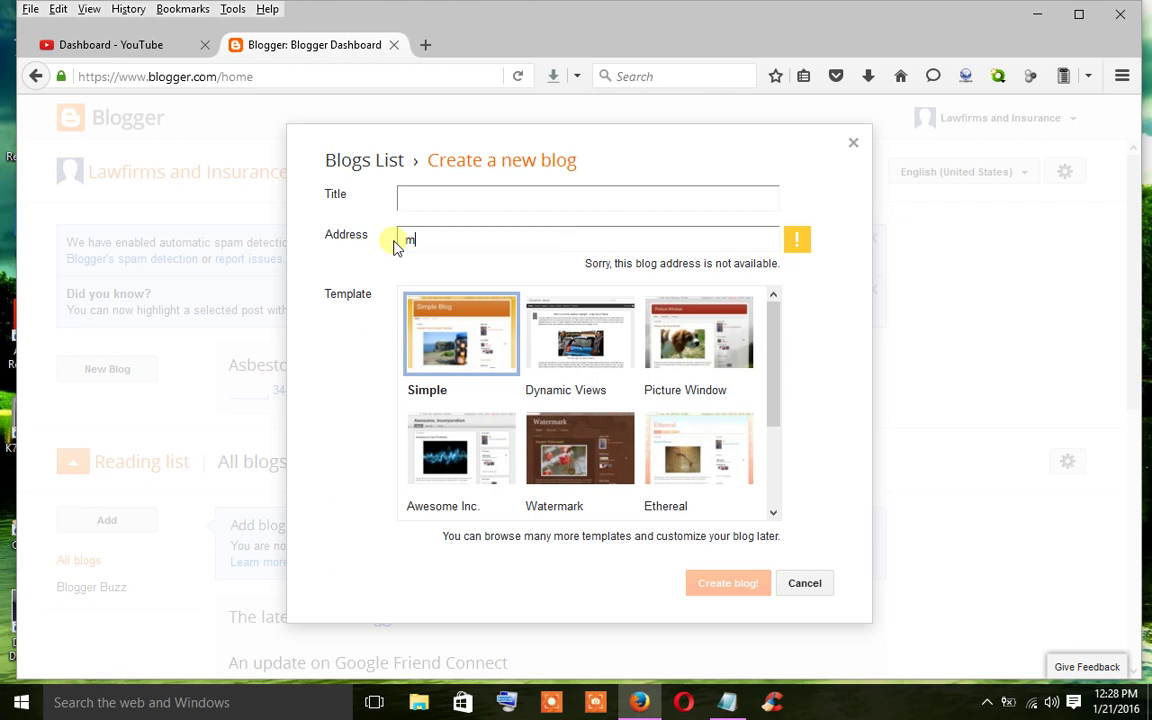
type("y n")
key("BackSpace")
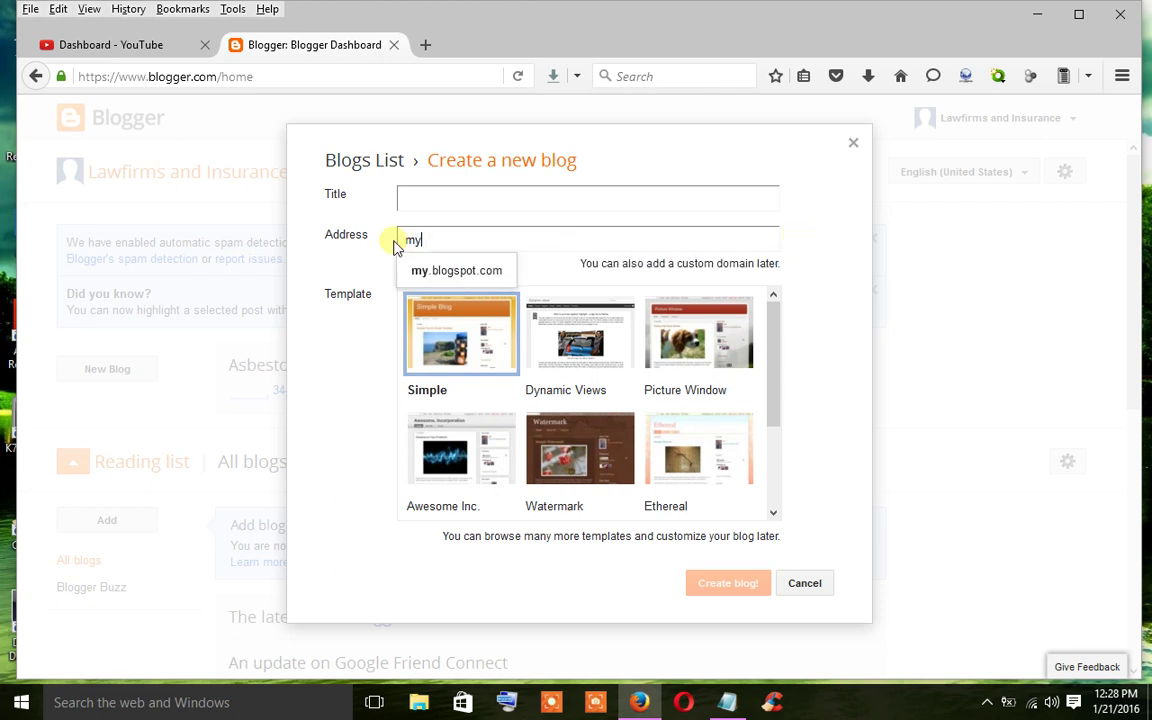
type("newarticl")
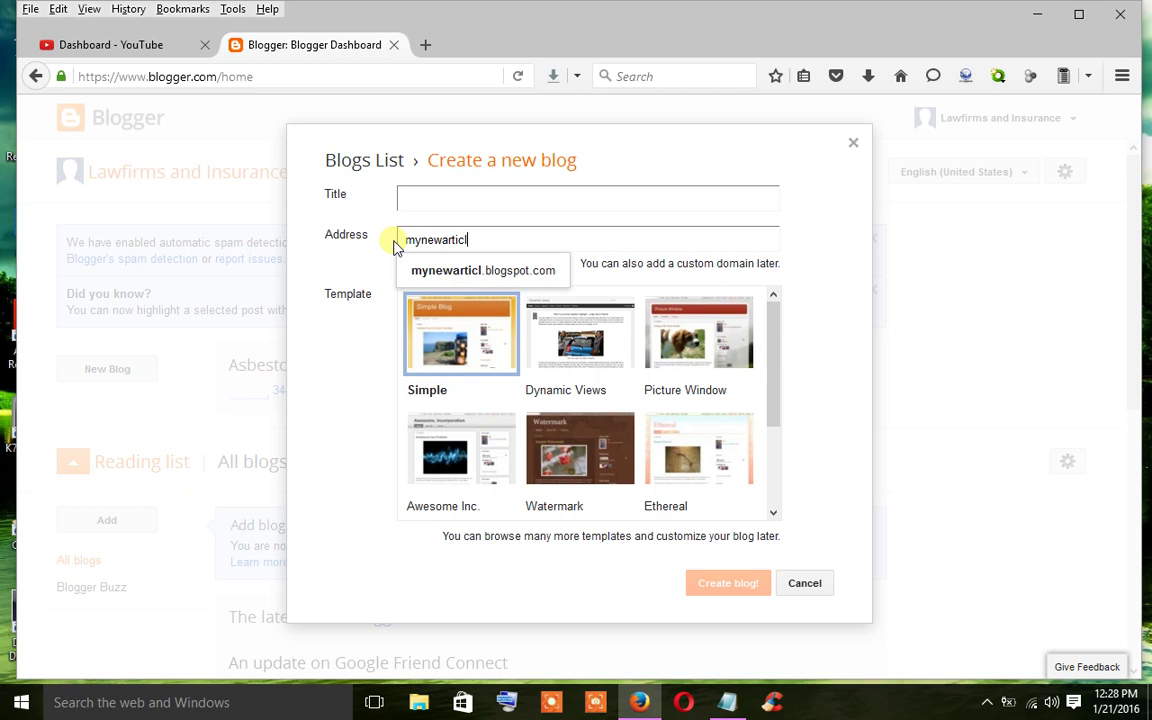
type("ewebsit")
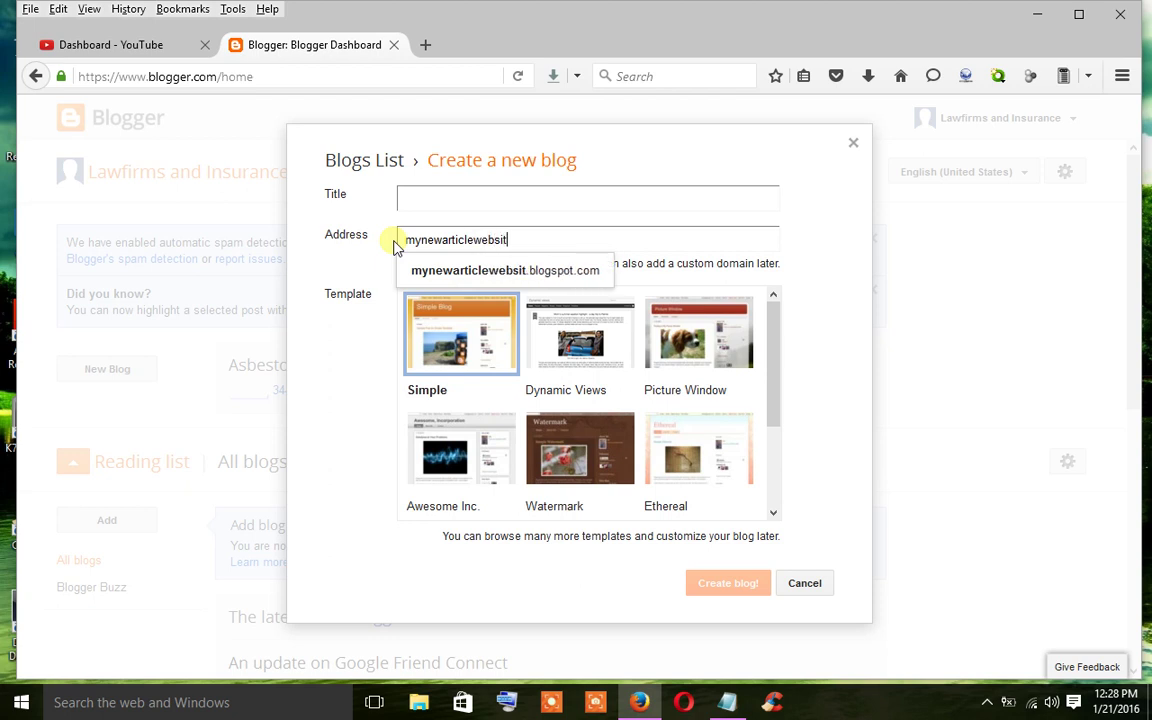
type("e")
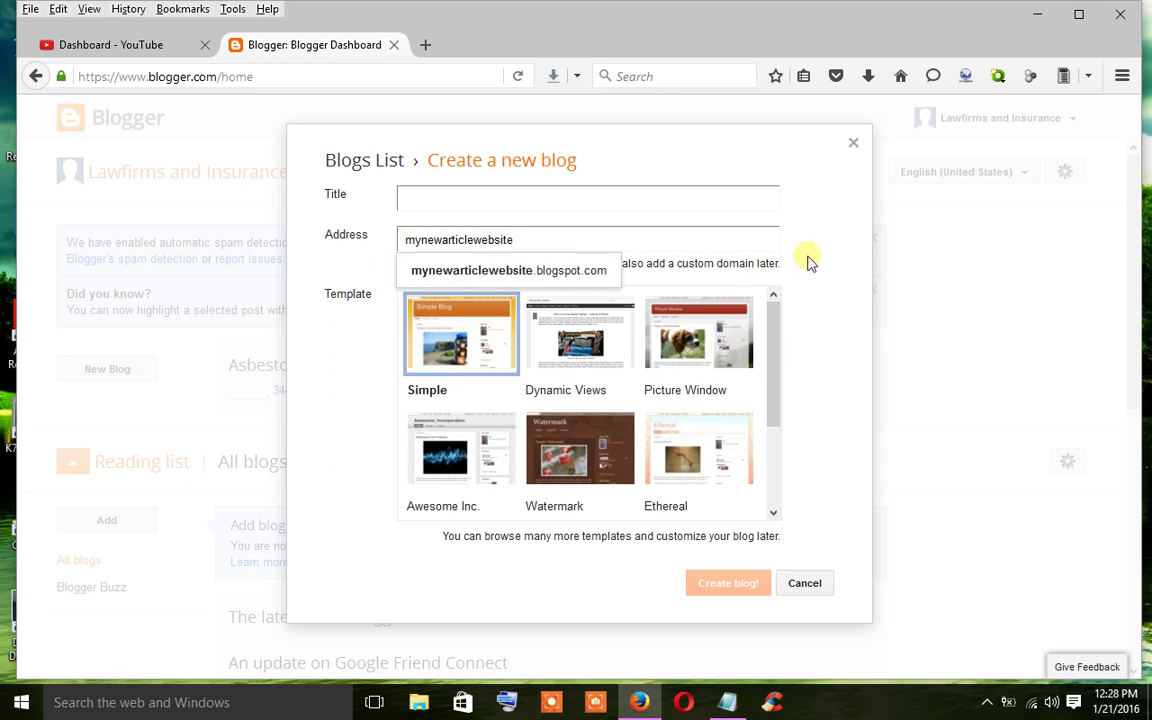
key("Return")
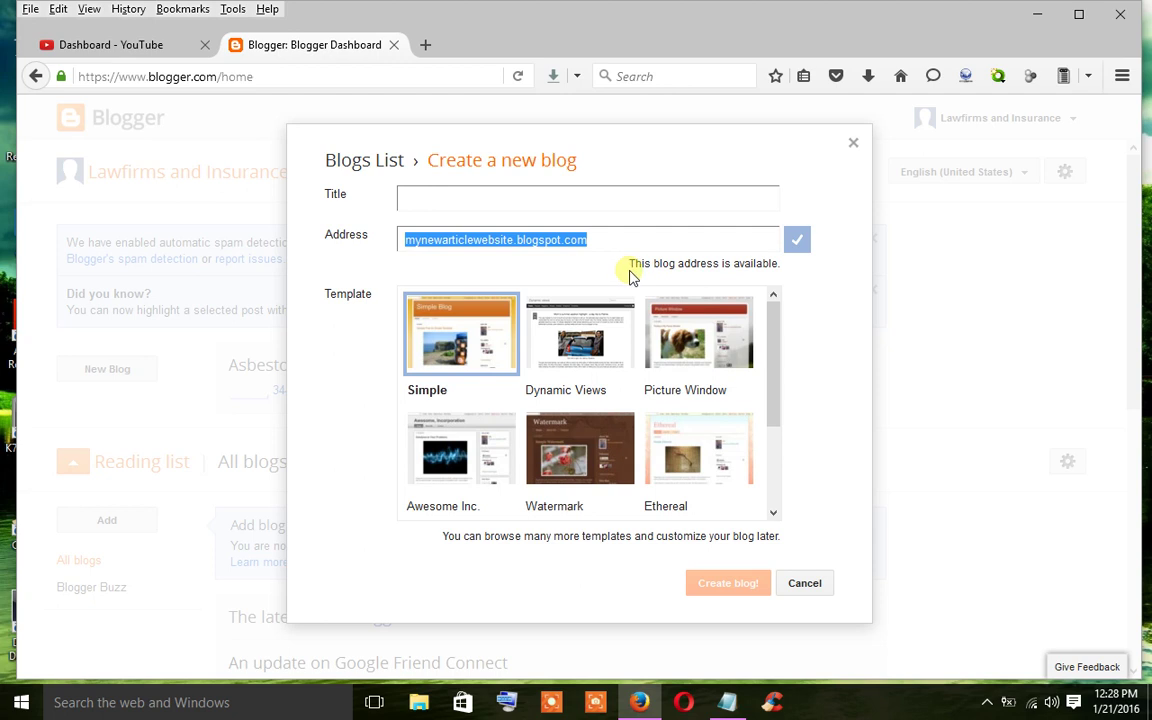
left_click_drag(630, 277, 775, 279)
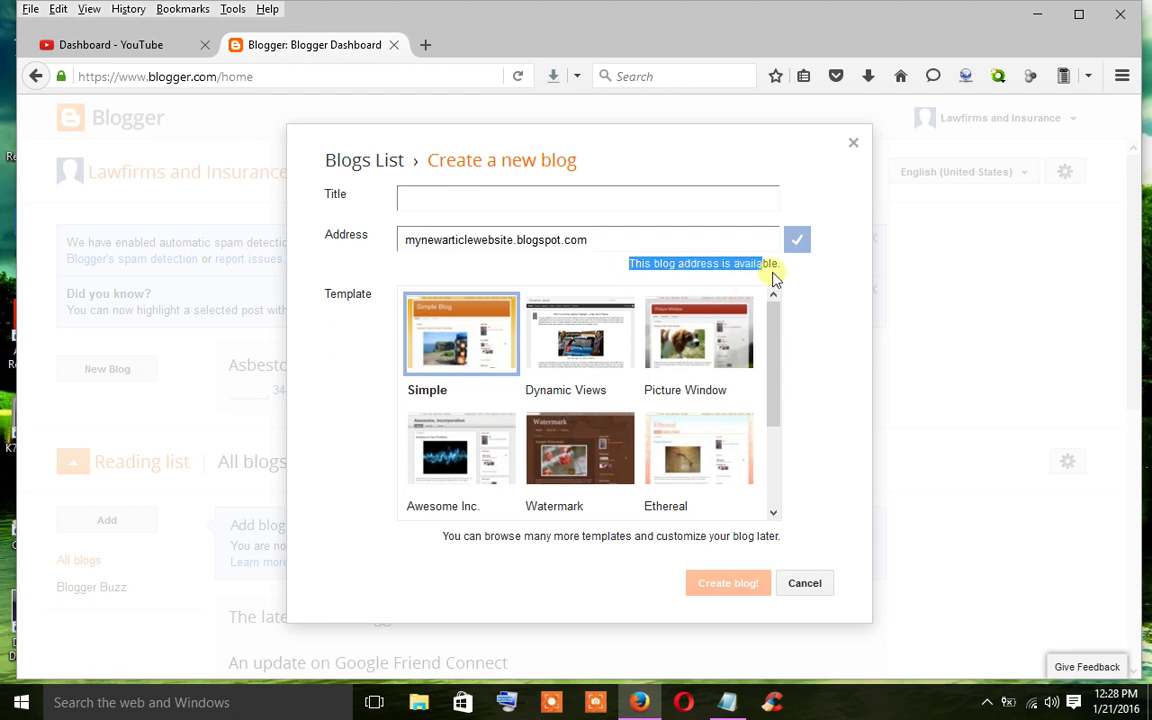
triple_click(538, 240)
Enter 'New Fresh Articles' as the blog title.
left_click(498, 208)
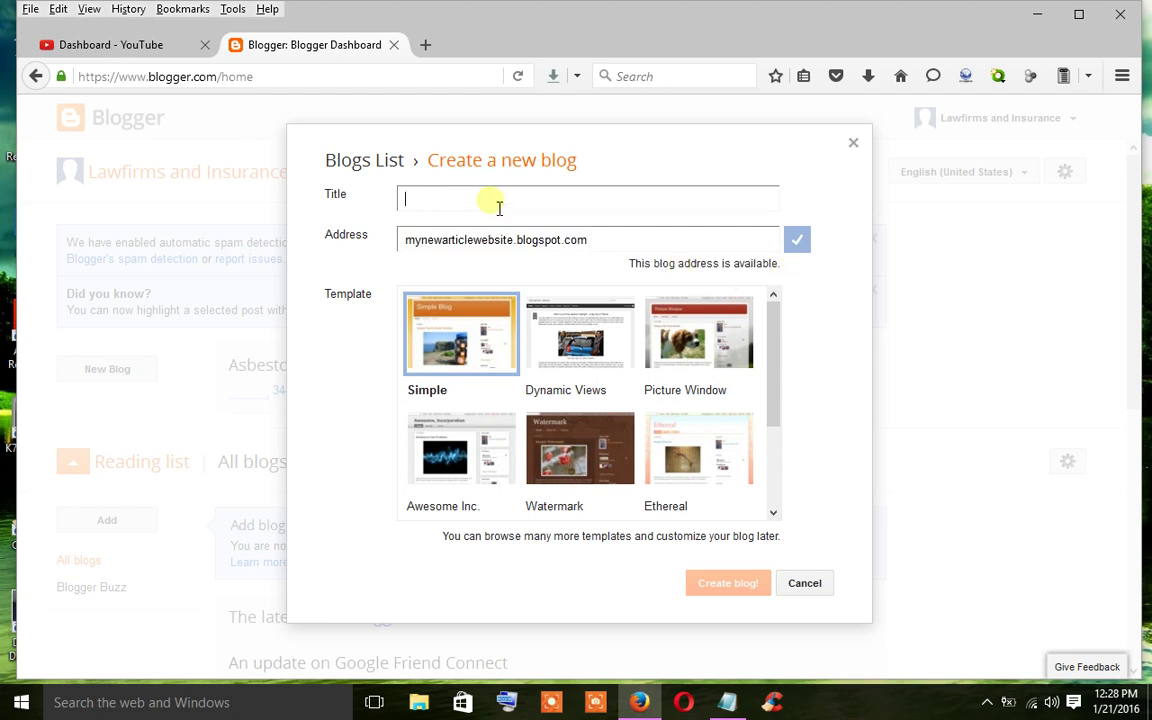
type("New Fresh Articles")
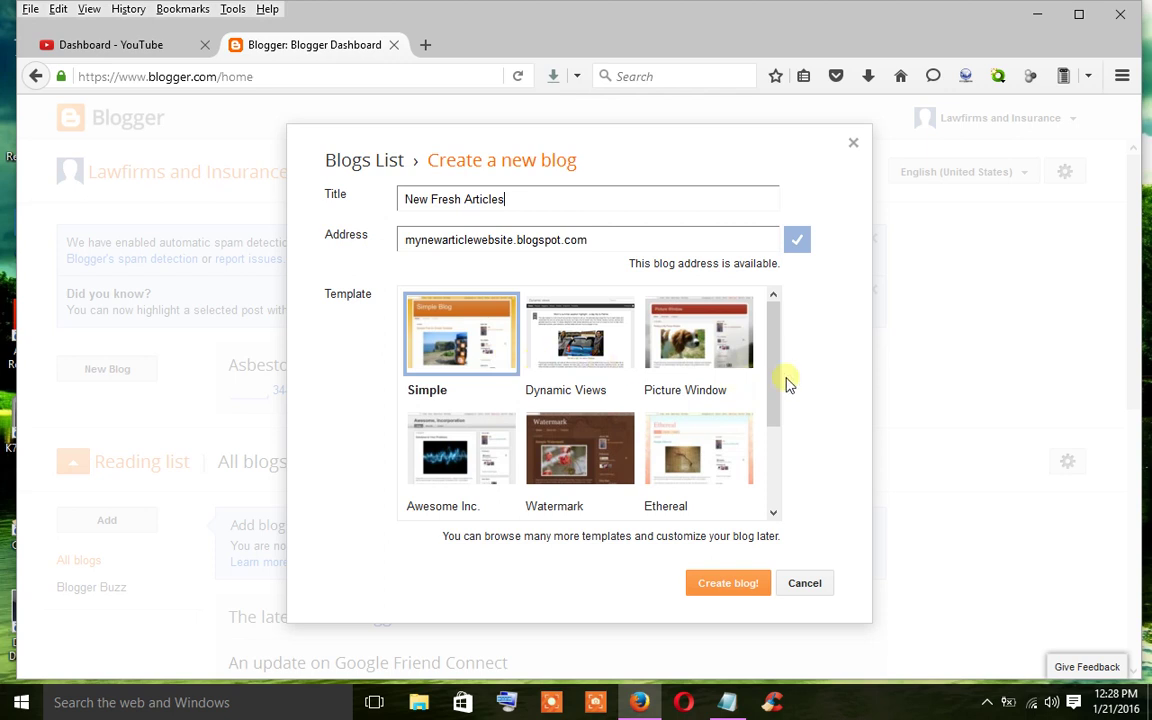
Compare the Dynamic Views, Picture Window and Simple templates, then settle on Awesome Inc.
left_click(615, 338)
left_click(735, 372)
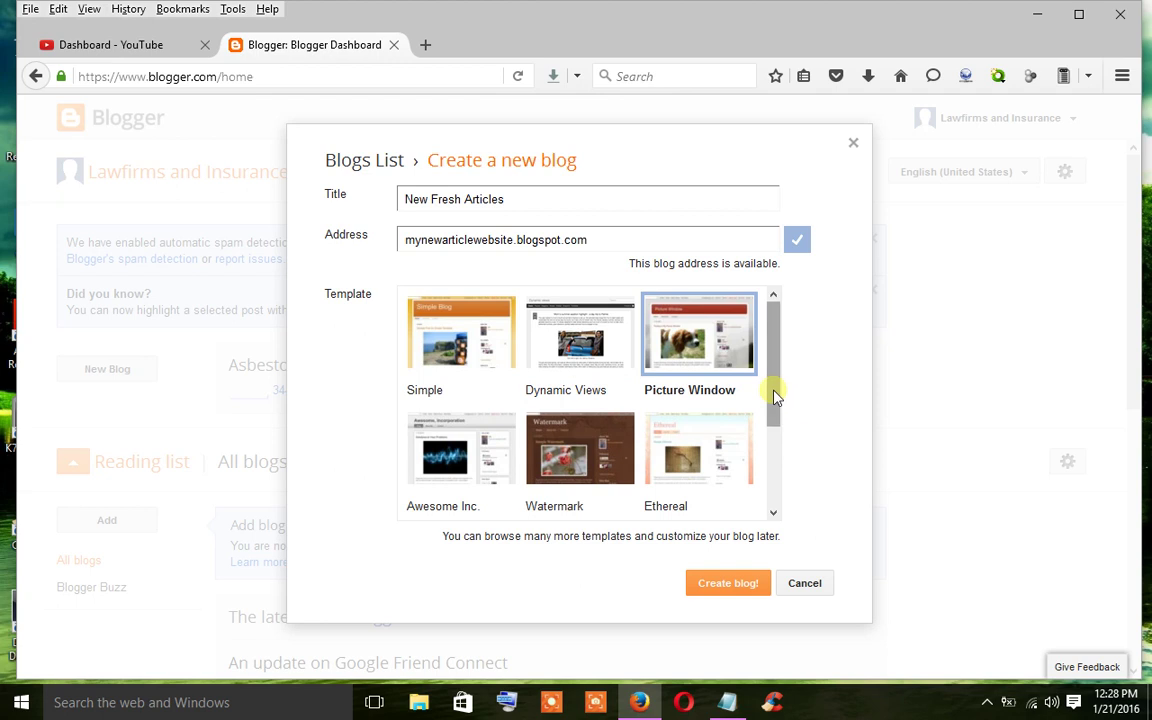
left_click_drag(776, 391, 776, 458)
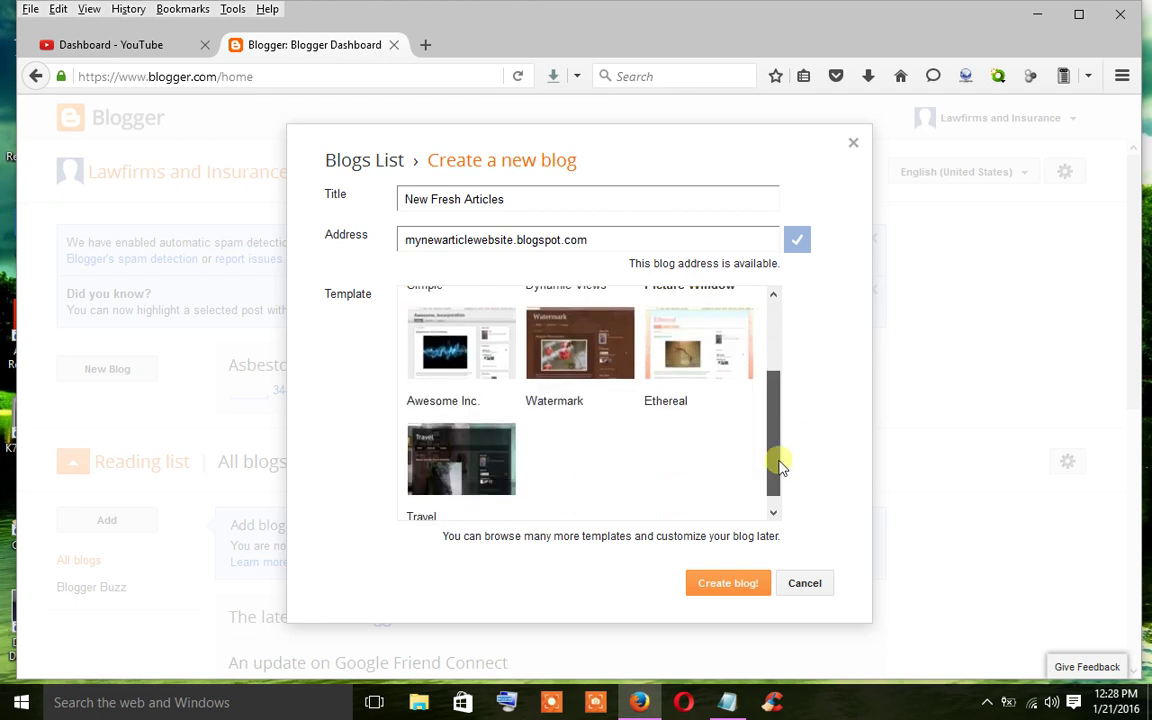
left_click(442, 374)
left_click_drag(778, 463, 776, 345)
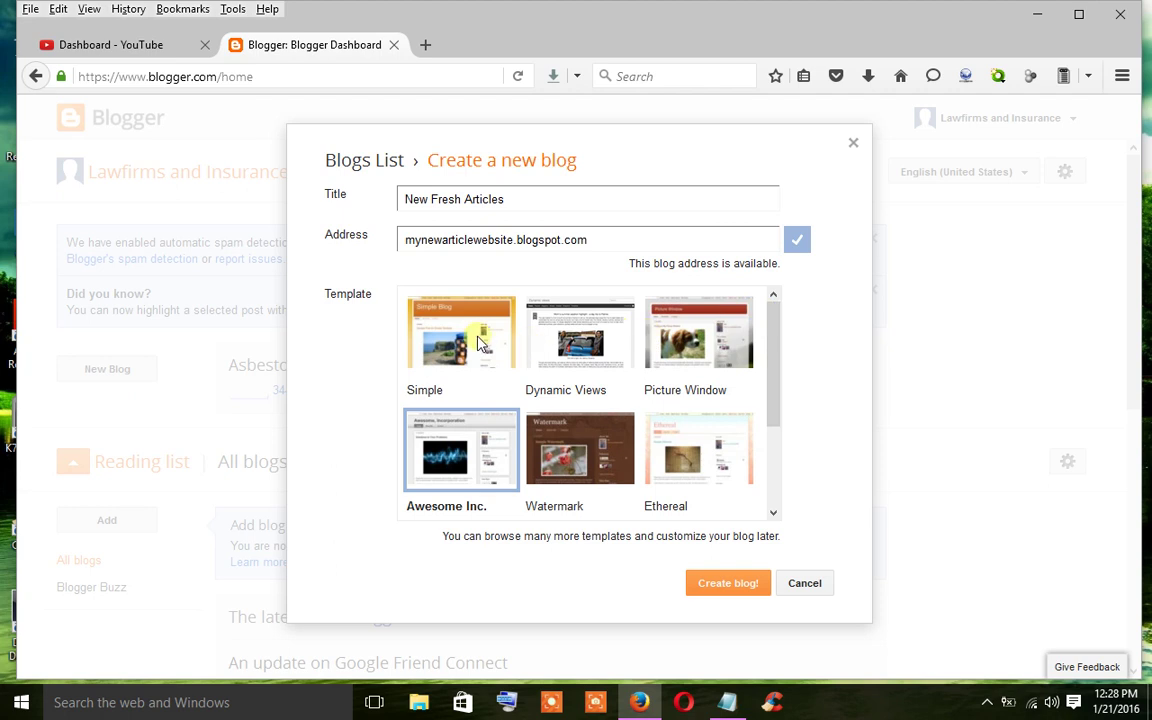
left_click(435, 312)
left_click(478, 473)
Check the New Fresh Articles title and mynewarticlewebsite address, then press Create blog!
left_click(498, 210)
left_click_drag(498, 210, 400, 198)
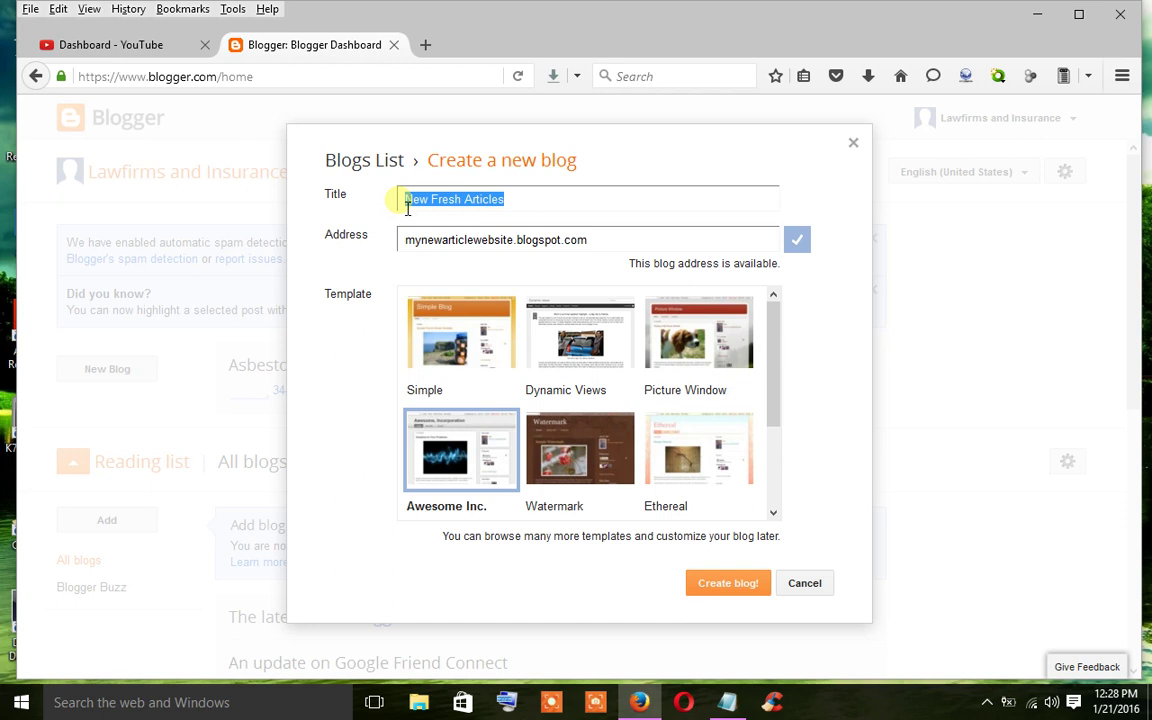
left_click(547, 207)
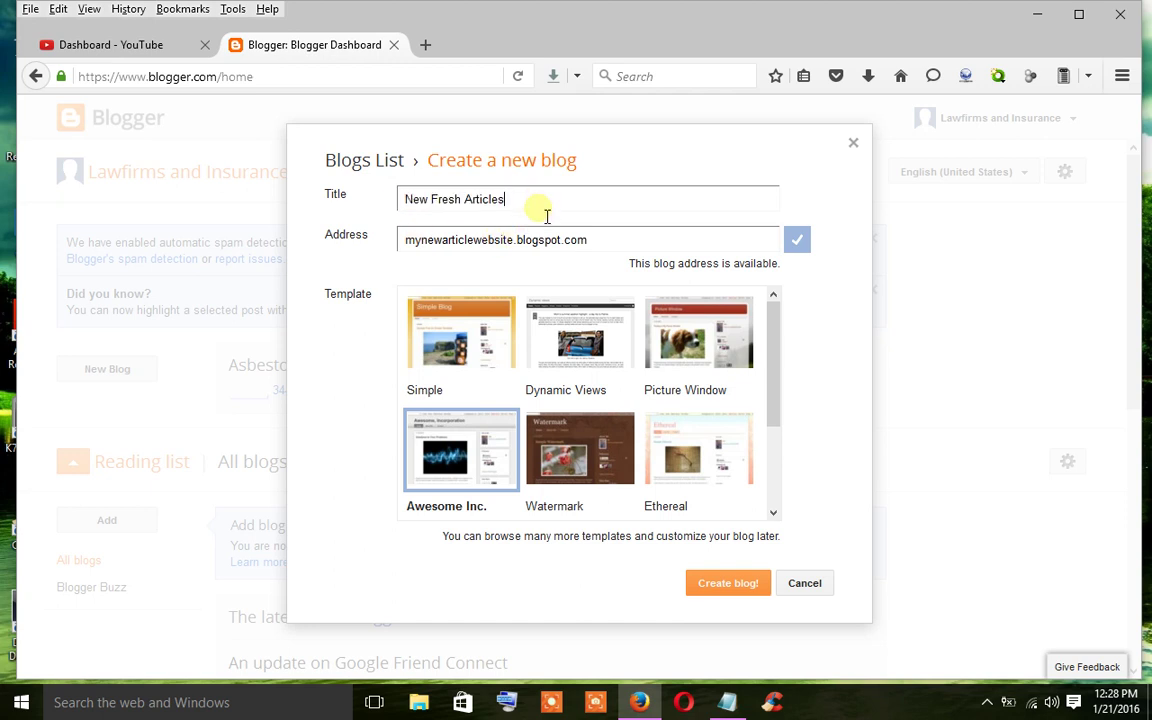
triple_click(481, 244)
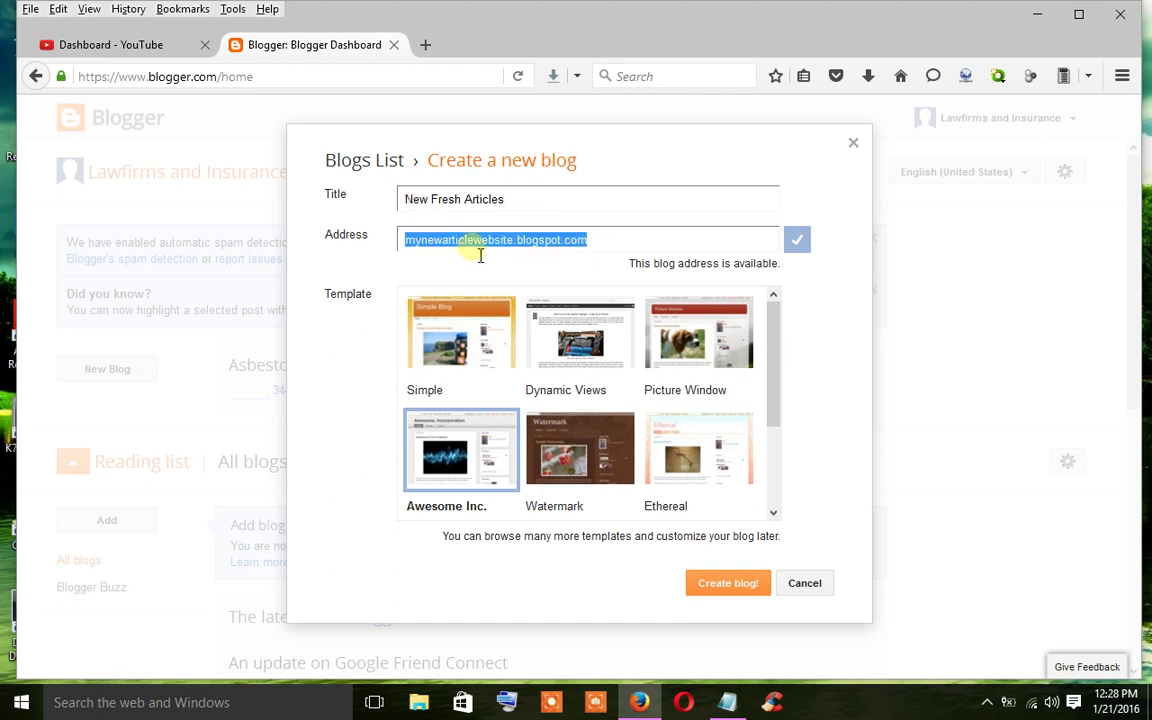
left_click(473, 244)
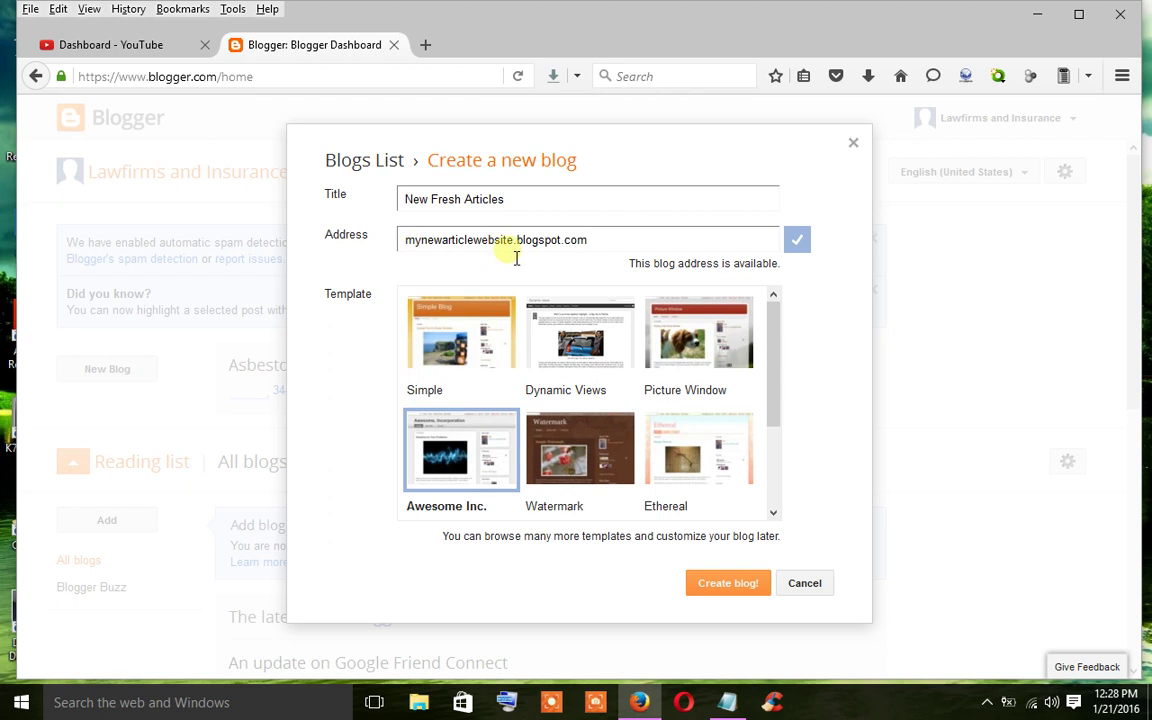
left_click(609, 249)
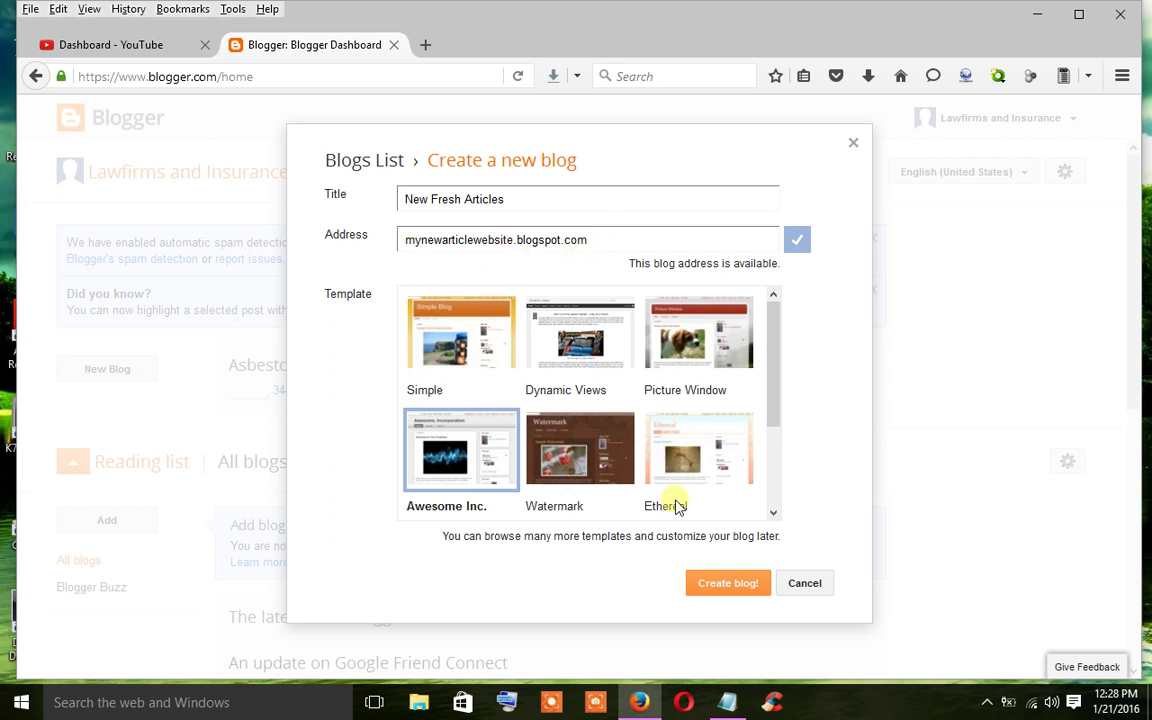
left_click(722, 588)
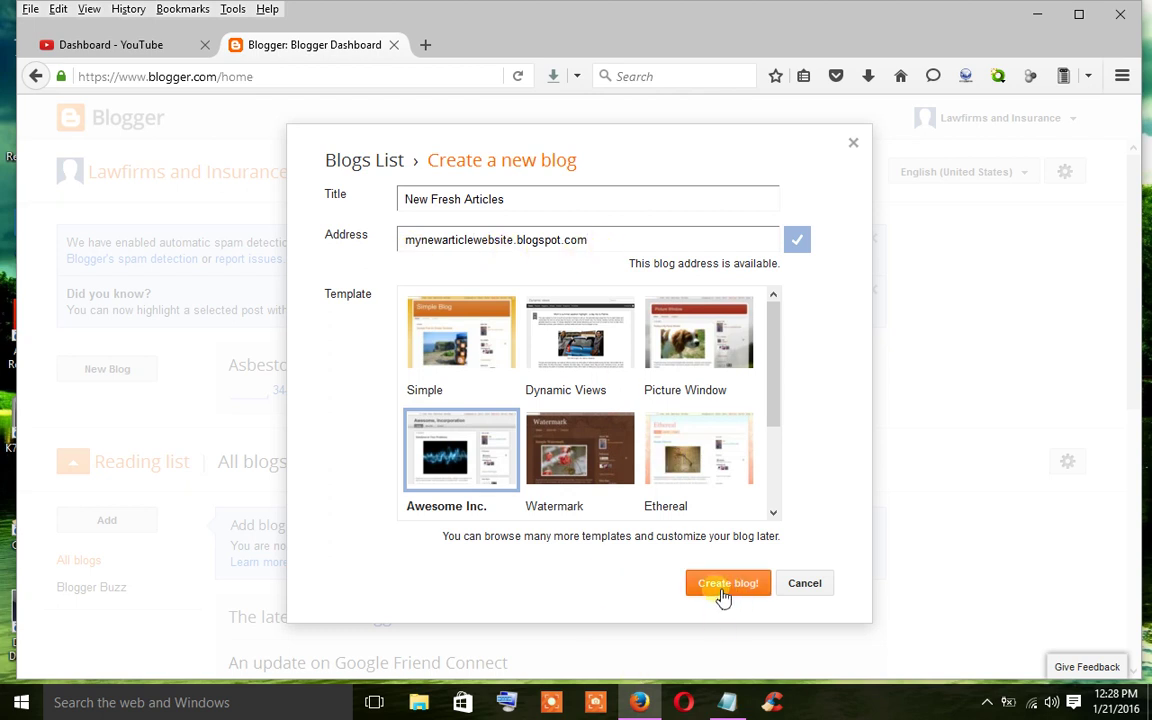